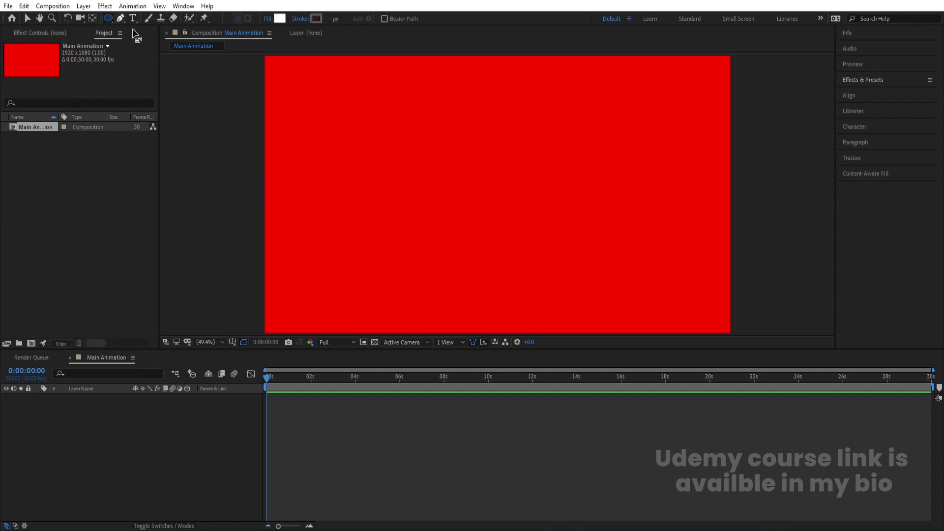
Draw a small white circle with no stroke in the upper middle of the composition.
drag(457, 147, 480, 171)
click(93, 454)
click(92, 400)
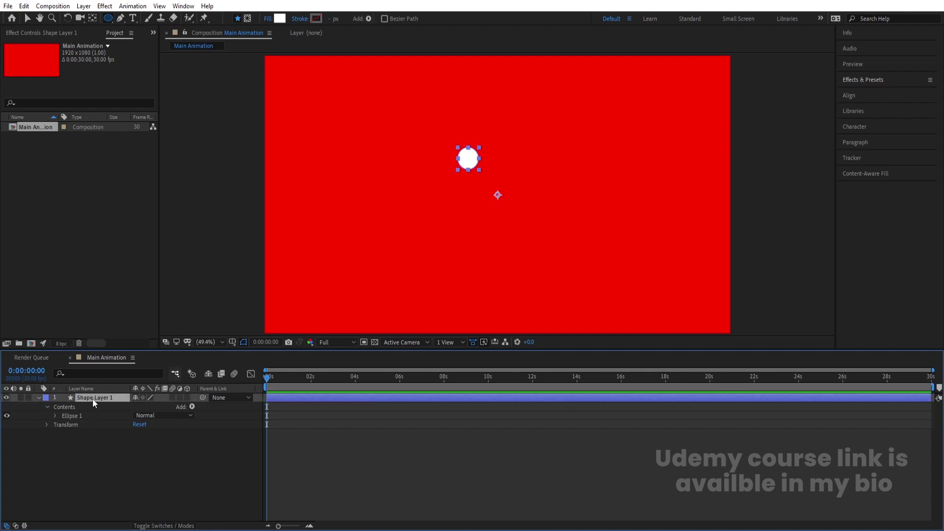
Center the circle layer's anchor point on the circle and align the layer horizontally and vertically to the composition's center.
key(ctrl+alt+Home)
click(866, 93)
click(864, 122)
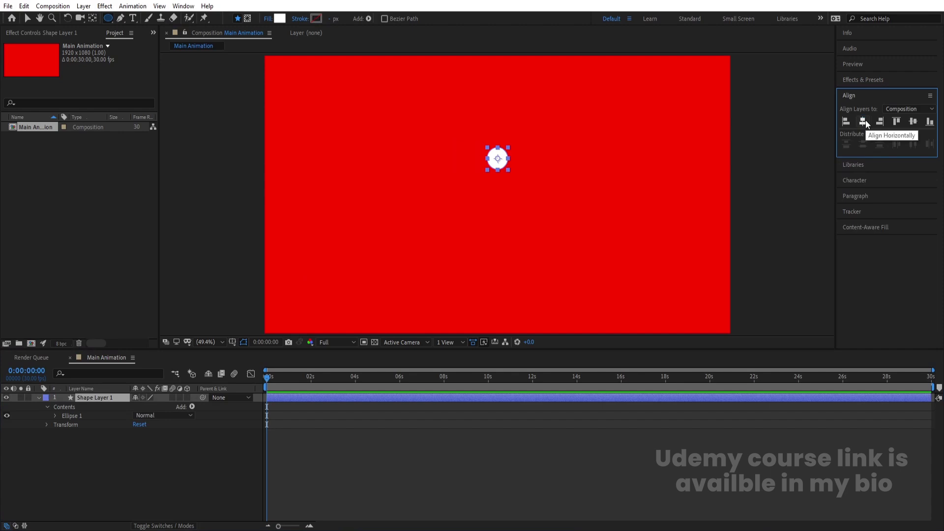
click(913, 121)
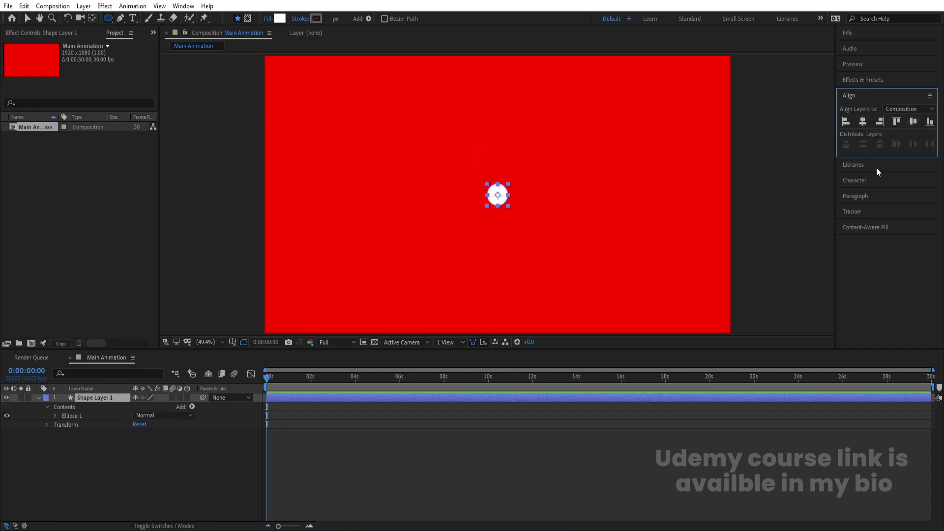
click(131, 453)
Duplicate the circle layer and rename the lower copy as stroke.
click(96, 398)
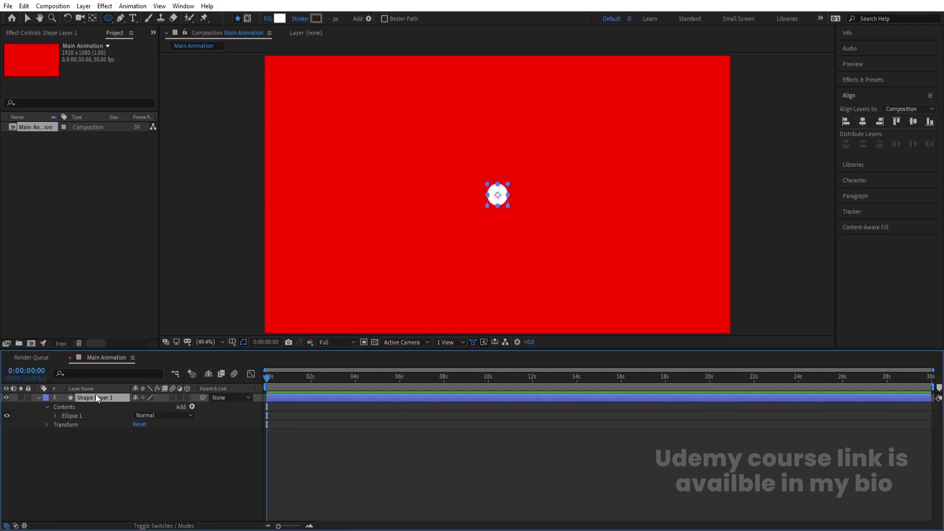
key(ctrl+d)
click(85, 406)
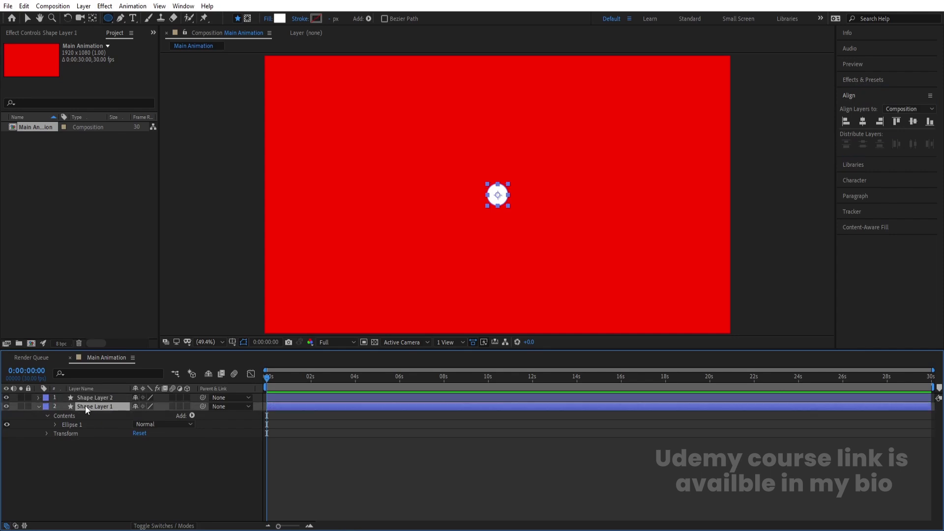
key(Return)
text(stroke)
key(Return)
Scale the stroke layer to 226% and set its fill to None.
key(s)
drag(147, 416, 201, 410)
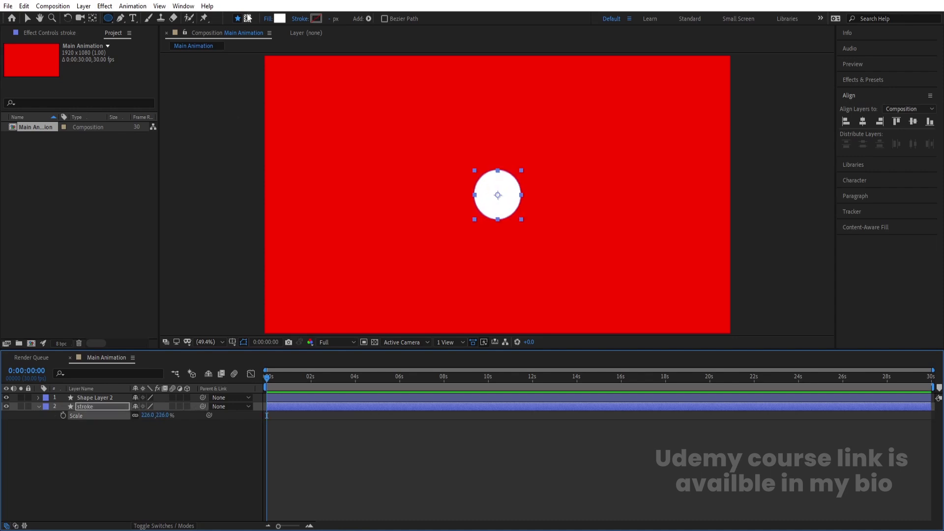
click(268, 18)
click(423, 237)
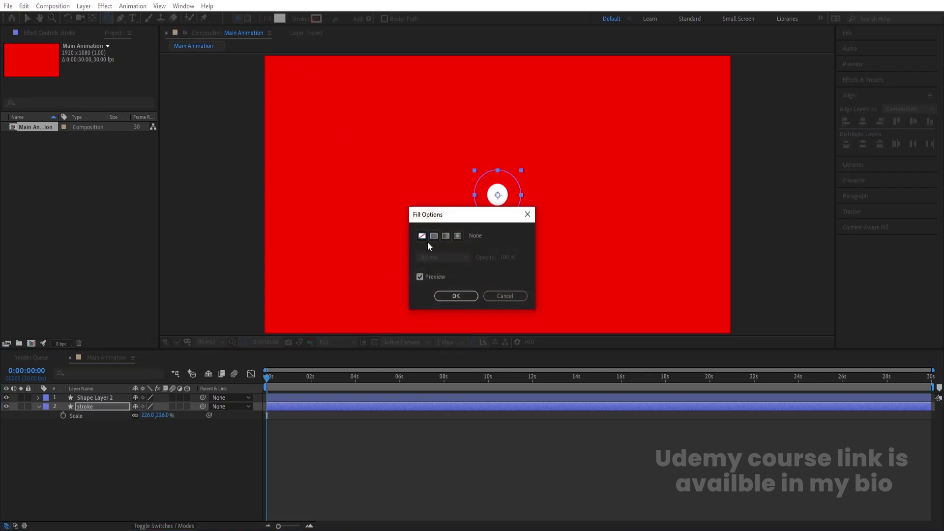
click(447, 293)
Give the stroke layer's ellipse a black (000000) stroke with a width of 96 px.
click(318, 19)
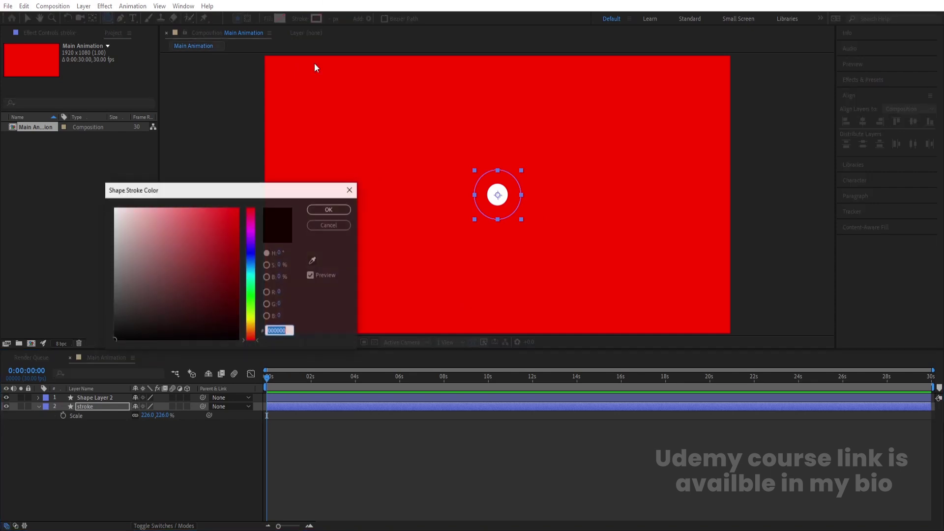
drag(185, 291, 86, 385)
click(327, 210)
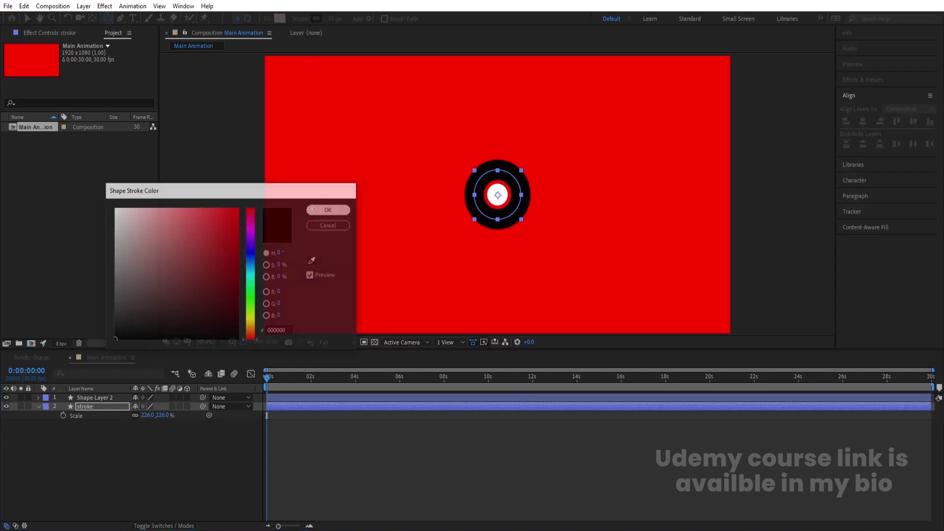
drag(330, 18, 363, 13)
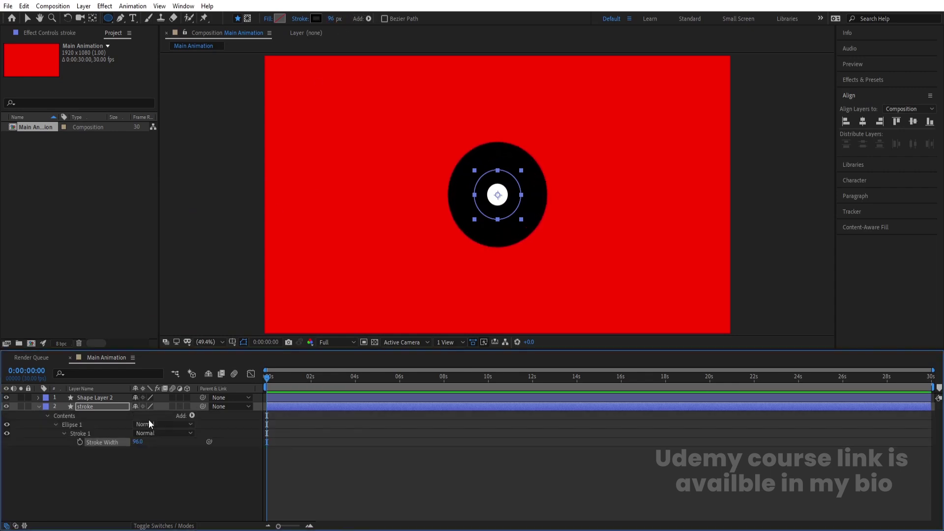
Scale the stroke layer to 297% and reduce its stroke width to 58 px.
mouse_move(152, 415)
mouse_down()
mouse_move(160, 415)
mouse_move(168, 377)
mouse_move(146, 383)
mouse_up()
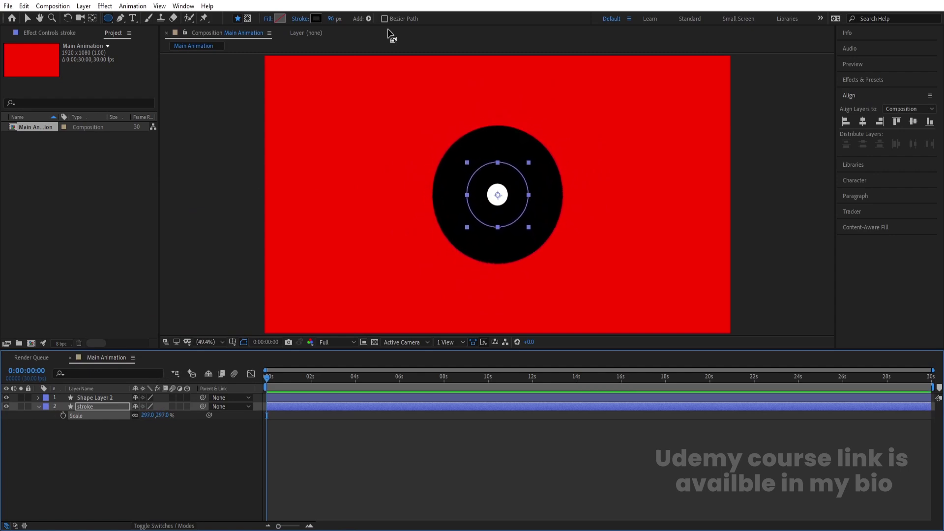
mouse_move(331, 20)
mouse_down()
mouse_move(307, 22)
mouse_move(317, 23)
mouse_up()
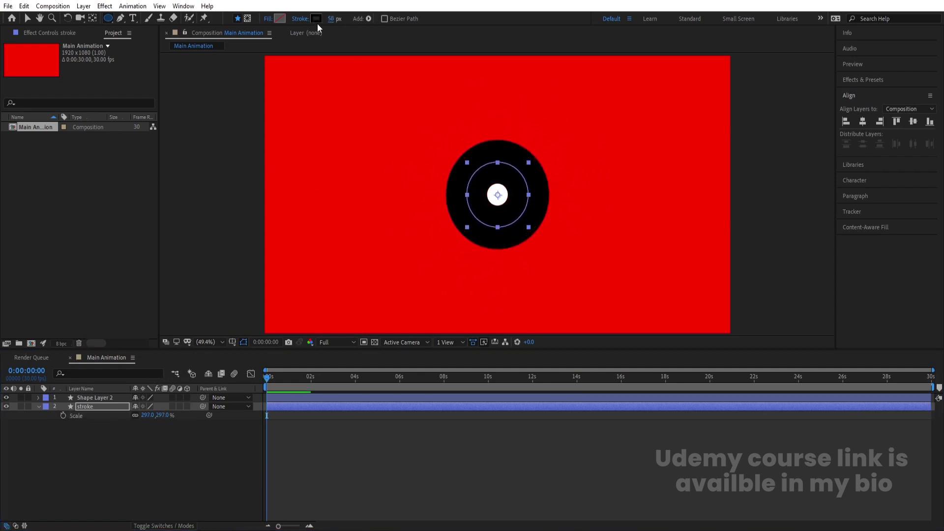
click(148, 432)
click(88, 409)
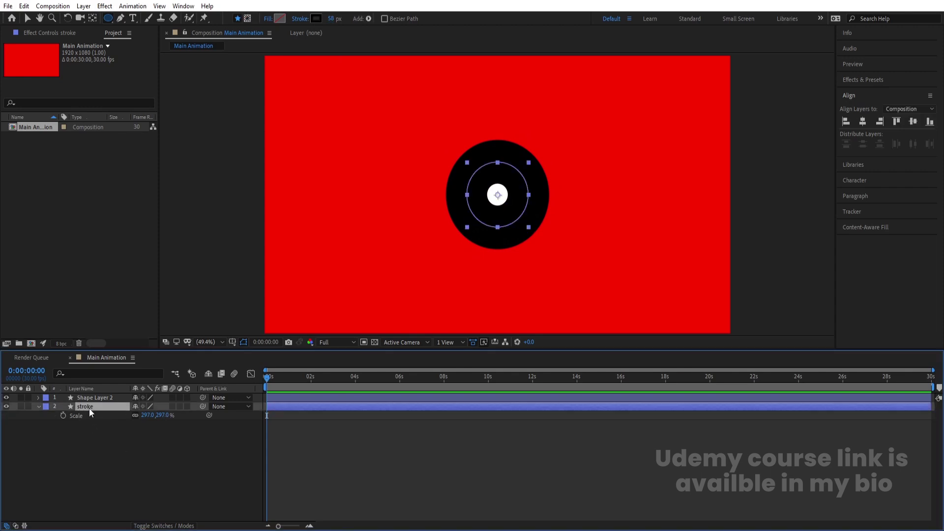
key(F2)
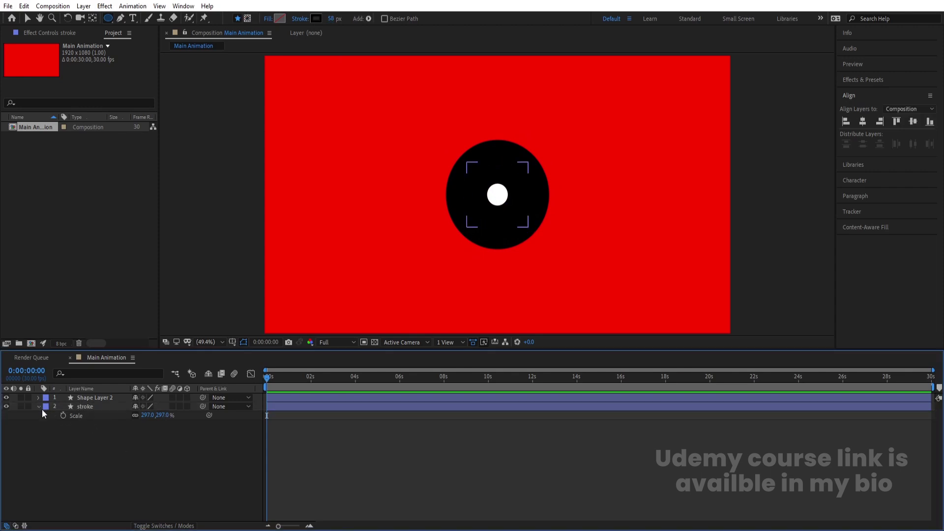
Add Trim Paths to the stroke layer's contents and reveal its properties.
click(40, 409)
click(39, 408)
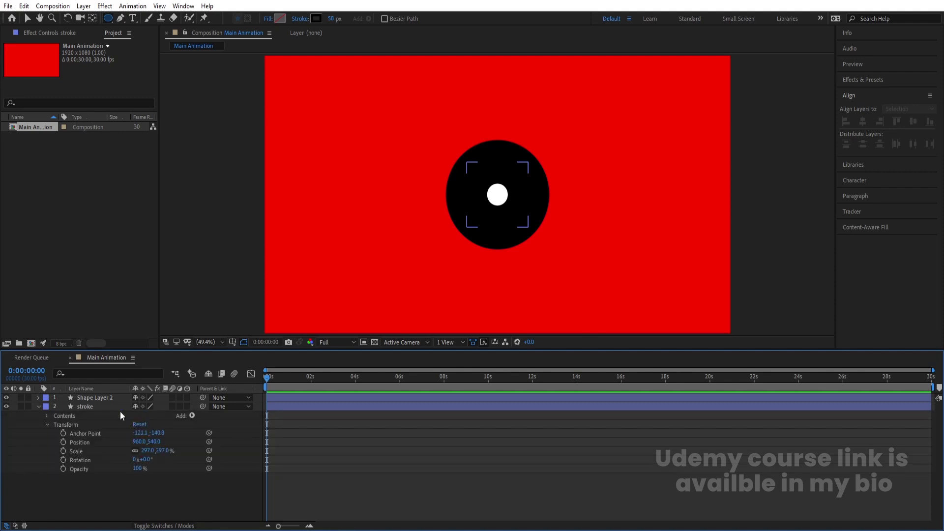
click(51, 425)
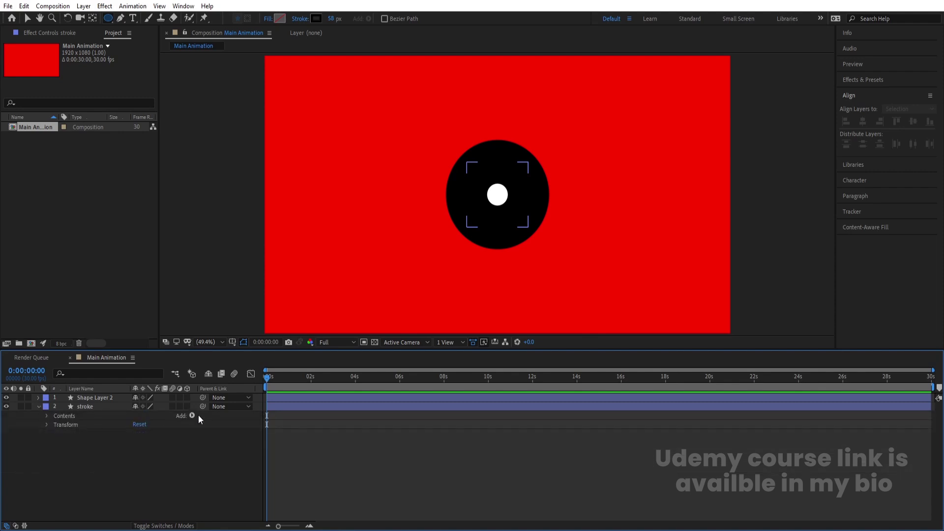
click(191, 416)
click(226, 358)
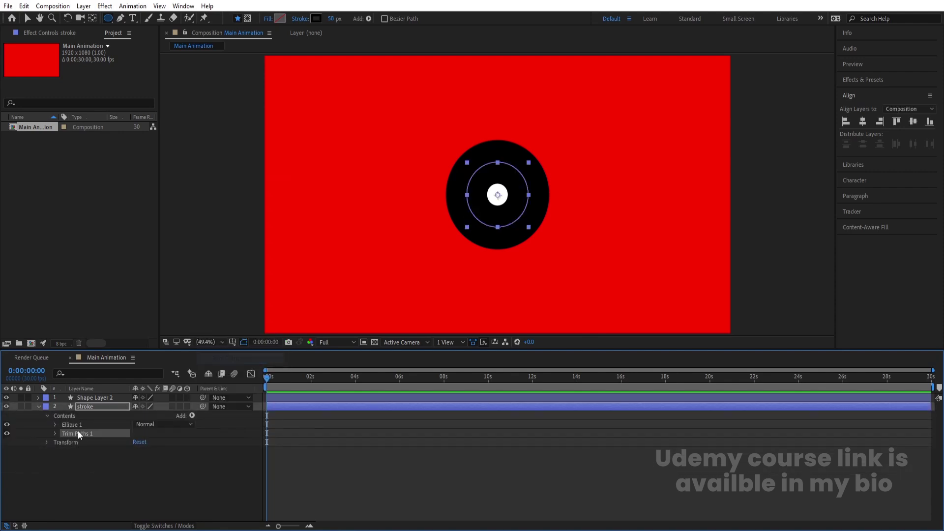
click(55, 432)
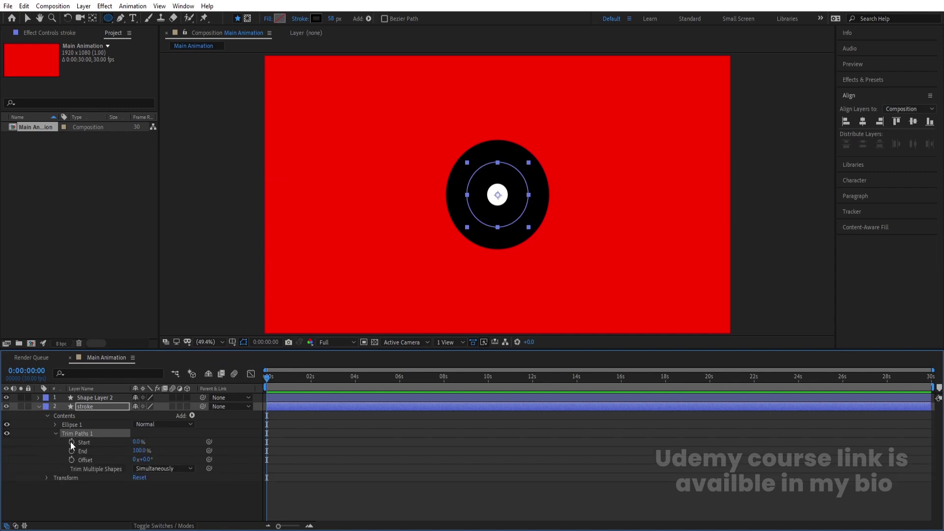
Set keyframes at 0 s for the stroke layer's trim Start, End and Rotation, and show only its keyframed properties.
click(72, 442)
click(71, 451)
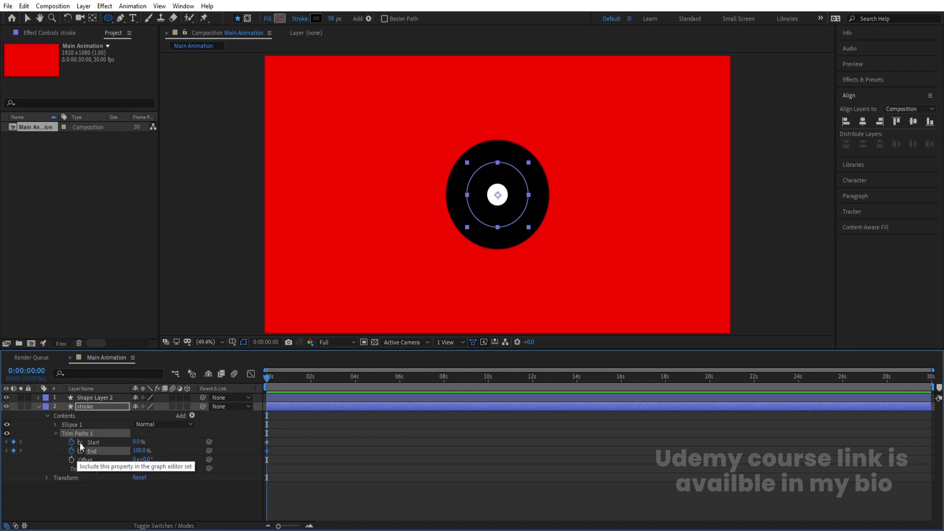
key(r)
click(64, 416)
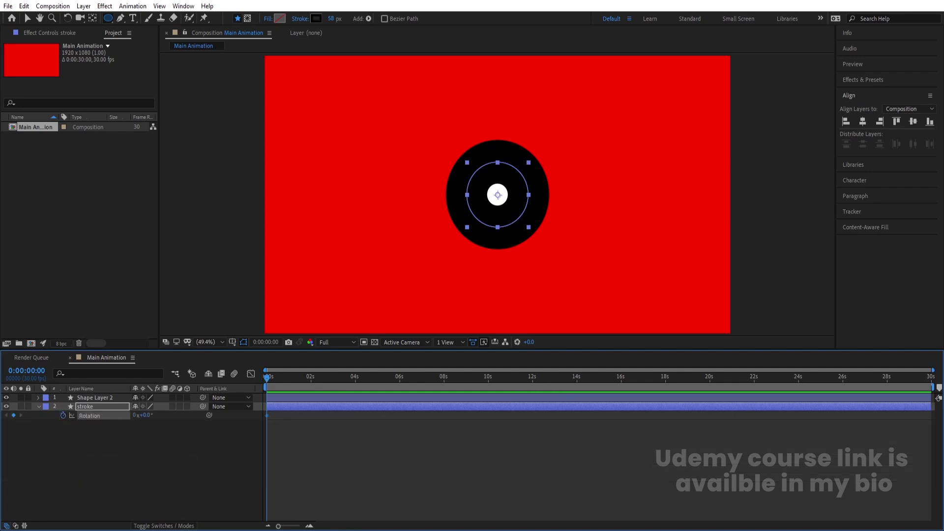
click(163, 496)
key(u)
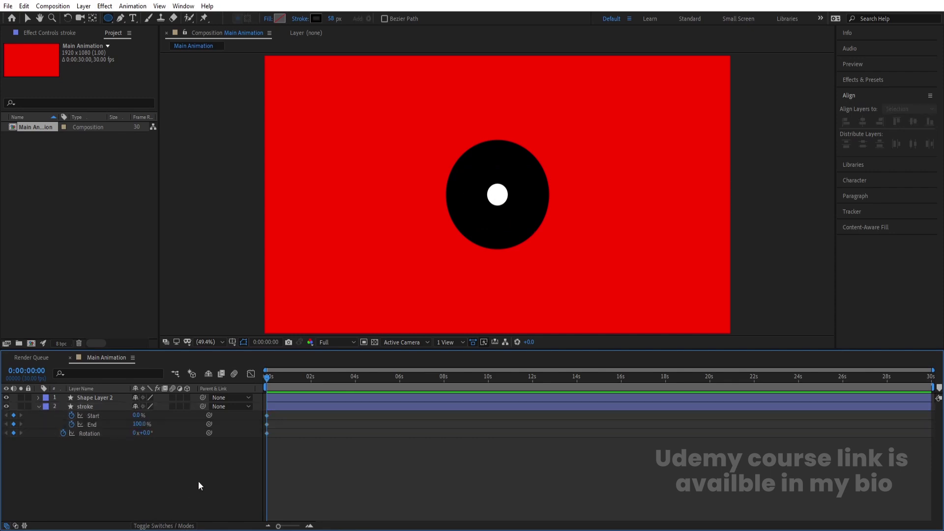
Set the stroke layer's trim End to 50% and its rotation to -90° at 0 s.
drag(141, 427, 132, 426)
click(141, 427)
text(50)
key(Return)
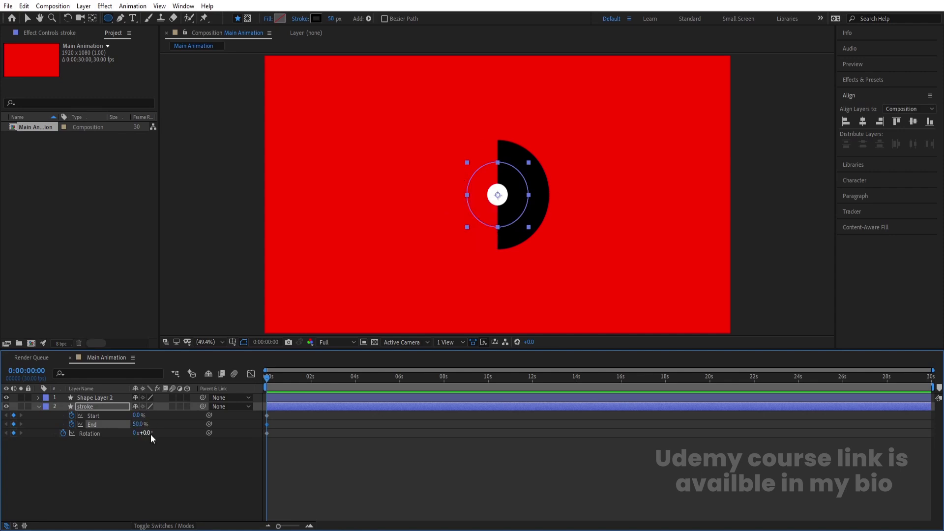
mouse_move(149, 436)
mouse_down()
mouse_move(132, 436)
mouse_move(145, 433)
mouse_up()
click(145, 433)
text(-90)
key(Return)
click(154, 446)
Shift the white circle and the black half ring together to the left of the composition's center.
click(88, 406)
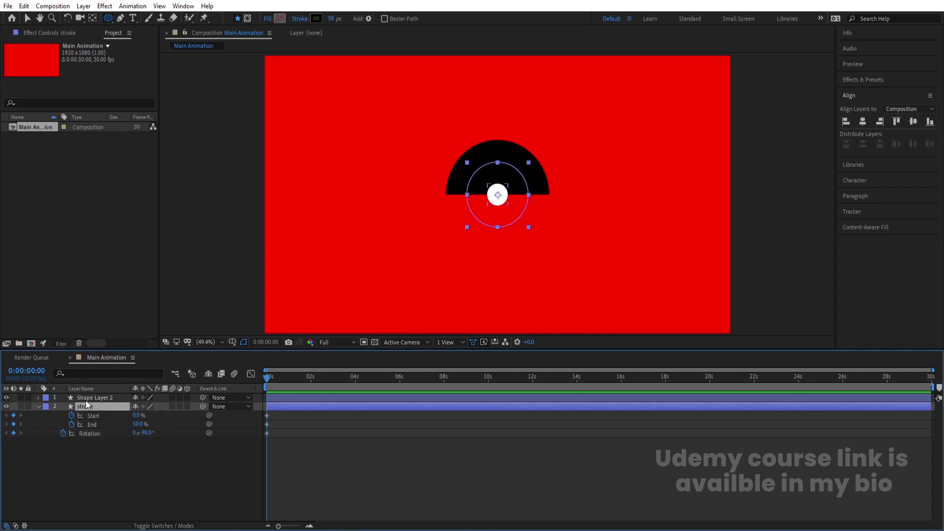
shift+click(88, 397)
key(v)
drag(510, 185, 444, 185)
Duplicate both the white circle and stroke layers and place stroke 2 directly beneath Shape Layer 3.
click(104, 468)
click(38, 408)
click(79, 406)
shift+click(80, 397)
key(ctrl+d)
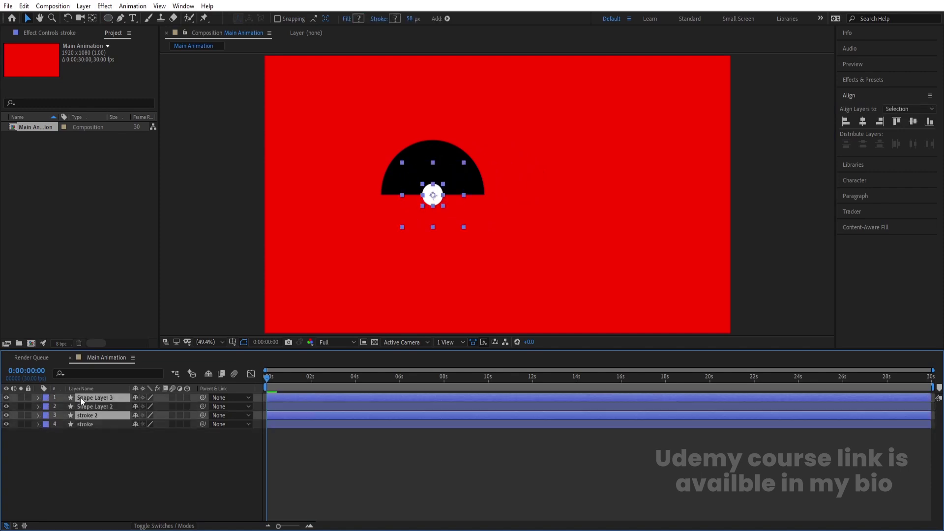
mouse_move(93, 417)
mouse_down()
mouse_move(89, 404)
mouse_move(103, 407)
mouse_up()
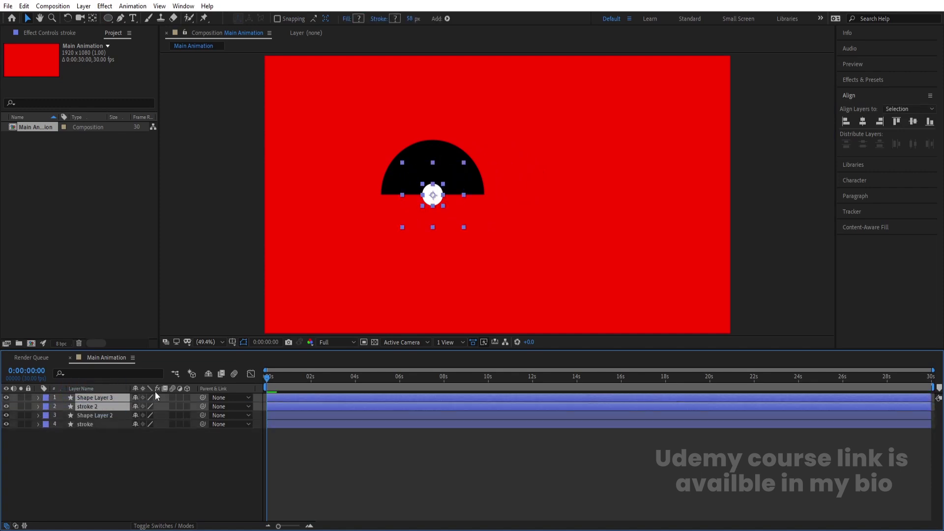
Move the duplicated circle and half ring to the right so the two half rings overlap by one stroke width.
drag(435, 199, 497, 199)
key(Left)
key(Left)
key(Right)
key(Right)
key(Left)
click(132, 470)
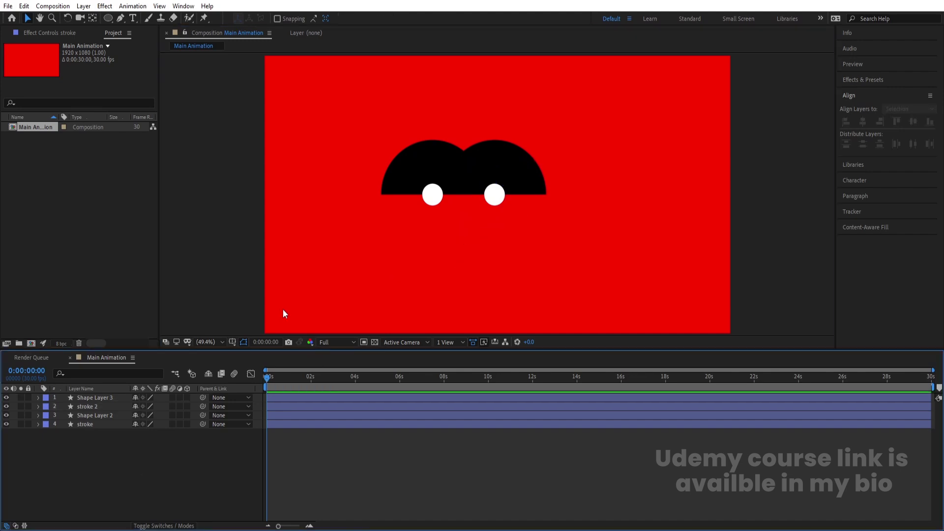
Reorder the layers so stroke and stroke 2 sit below both white circle layers.
click(89, 414)
click(82, 408)
drag(87, 407, 100, 439)
key(Num_Lock)
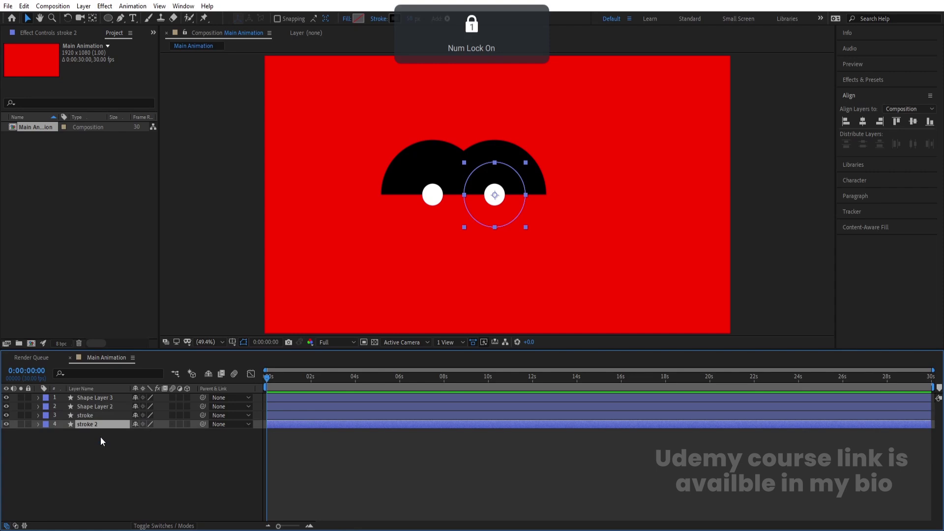
Show the keyframed properties of both stroke layers and set stroke 2's rotation to 90°.
key(u)
click(89, 415)
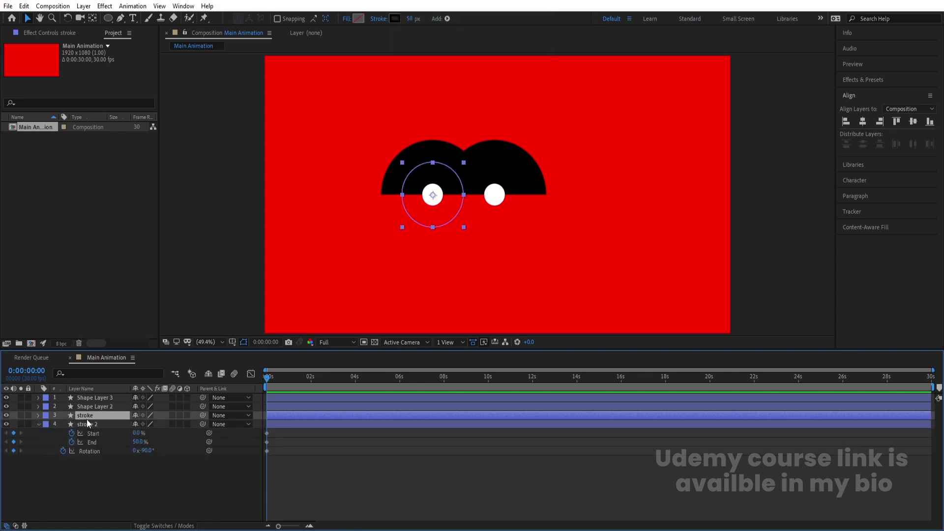
key(u)
click(142, 496)
click(88, 451)
drag(148, 481, 146, 482)
click(146, 480)
key(Return)
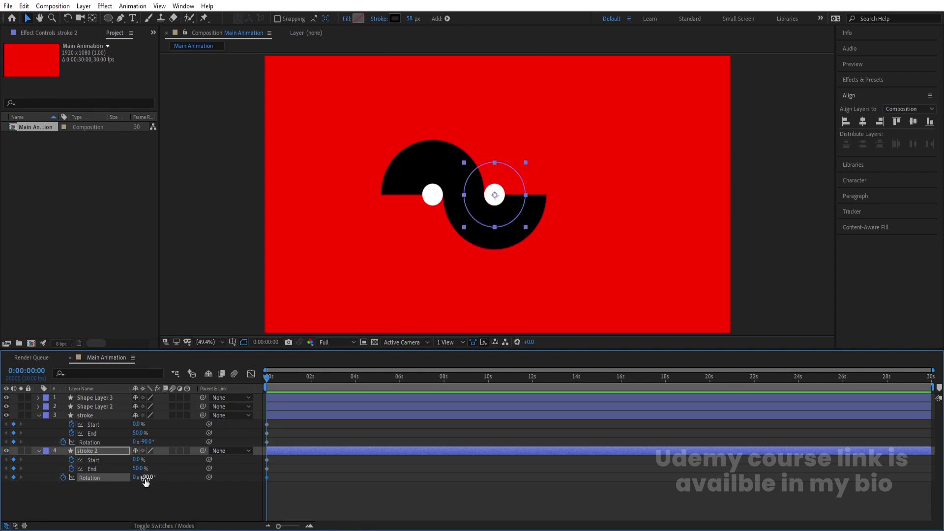
Lock the two white circle layers, Shape Layer 3 and Shape Layer 2.
click(285, 476)
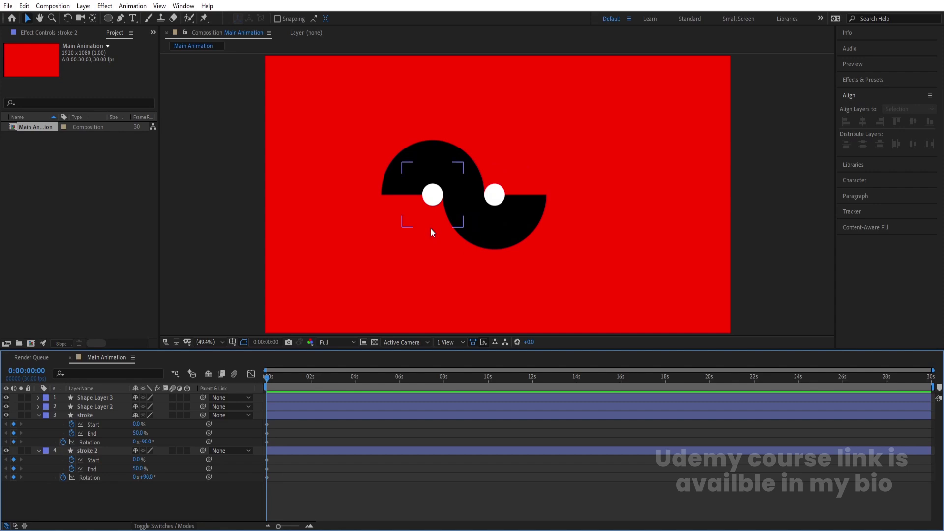
click(424, 162)
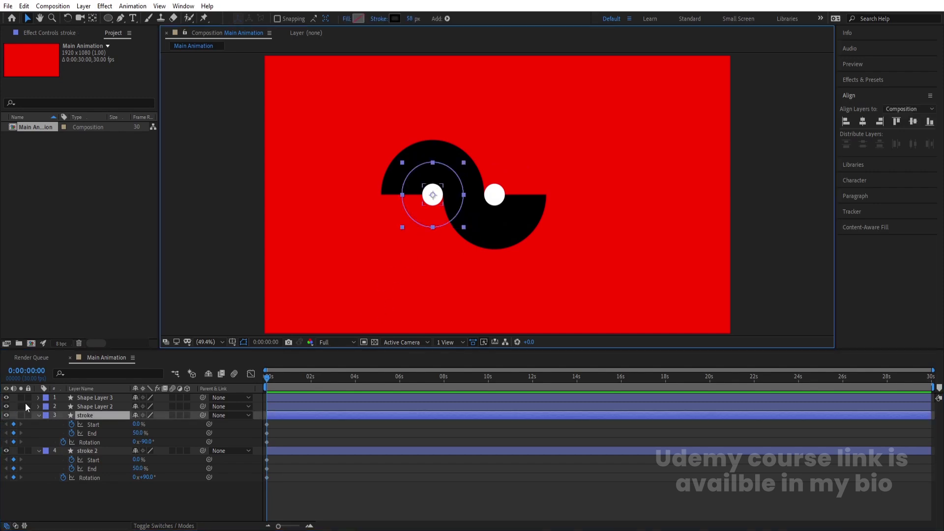
drag(31, 404, 28, 394)
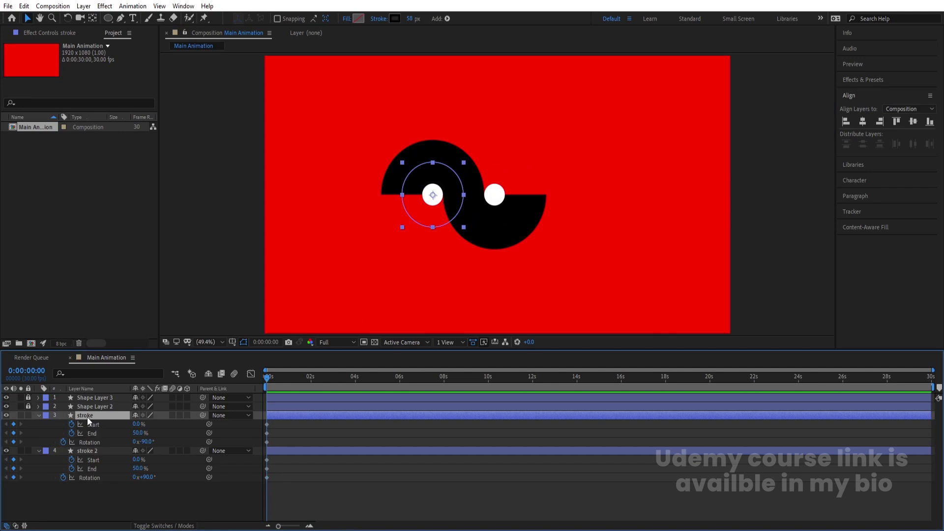
Animate the stroke layer's trim End from 0% at 0 s to 50% at 1 s.
drag(138, 436, 138, 435)
click(138, 434)
text(0)
key(Return)
key(equal)
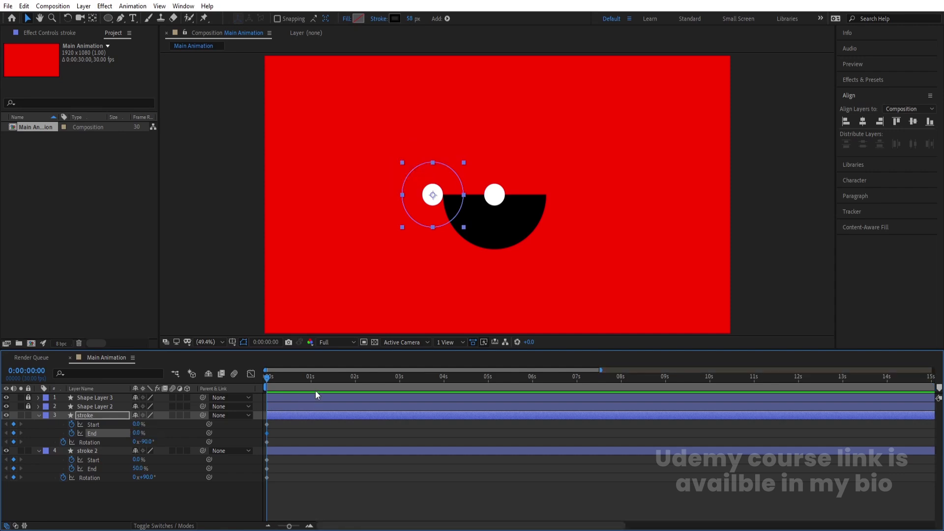
click(311, 377)
click(136, 433)
text(50)
key(Return)
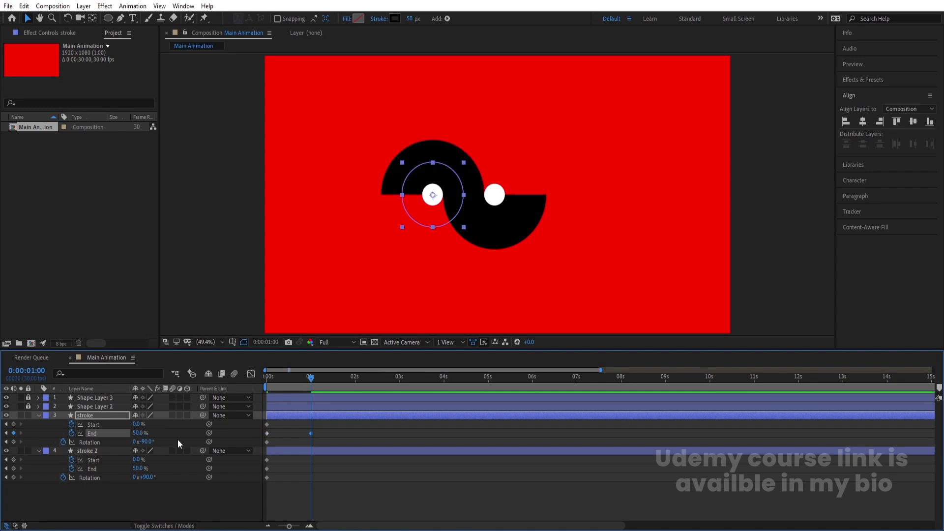
Animate stroke 2's trim Start from 50% at 0 s to 0% at 1 s and preview the motion.
click(103, 451)
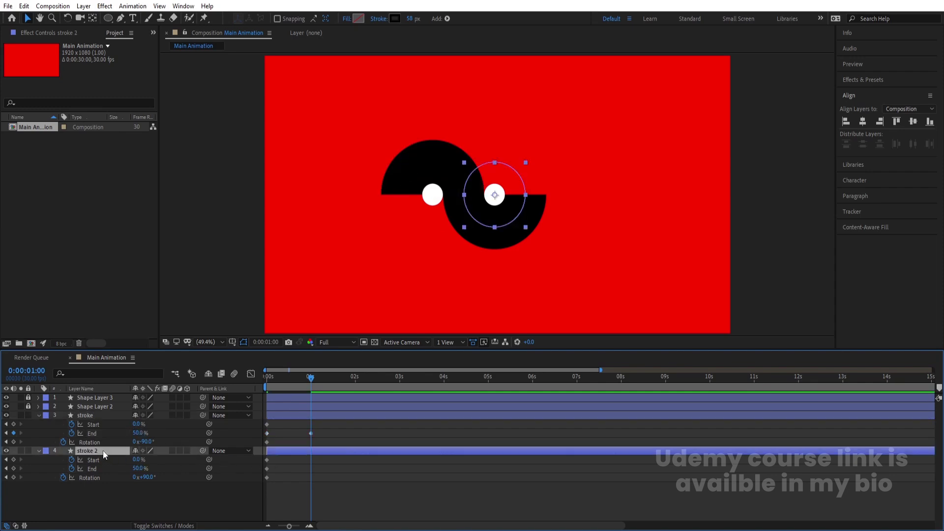
click(13, 460)
drag(282, 376, 237, 377)
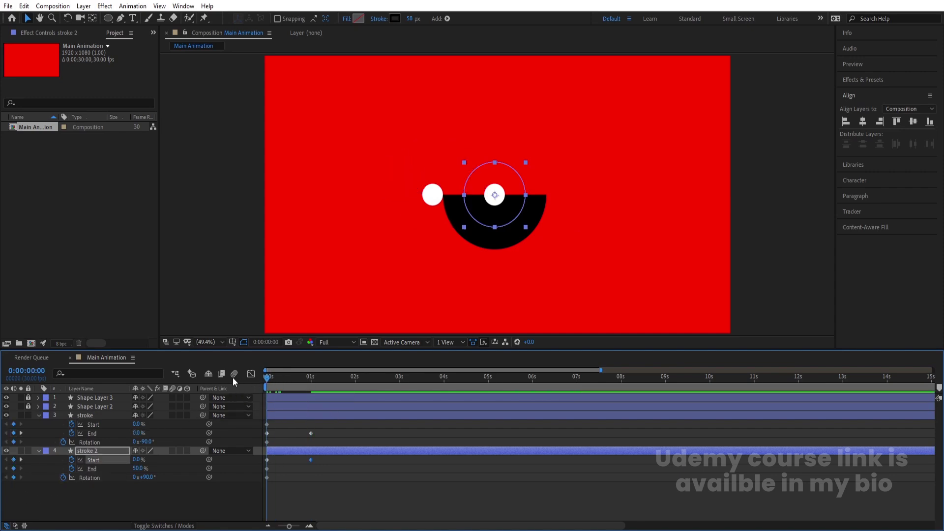
drag(138, 460, 152, 459)
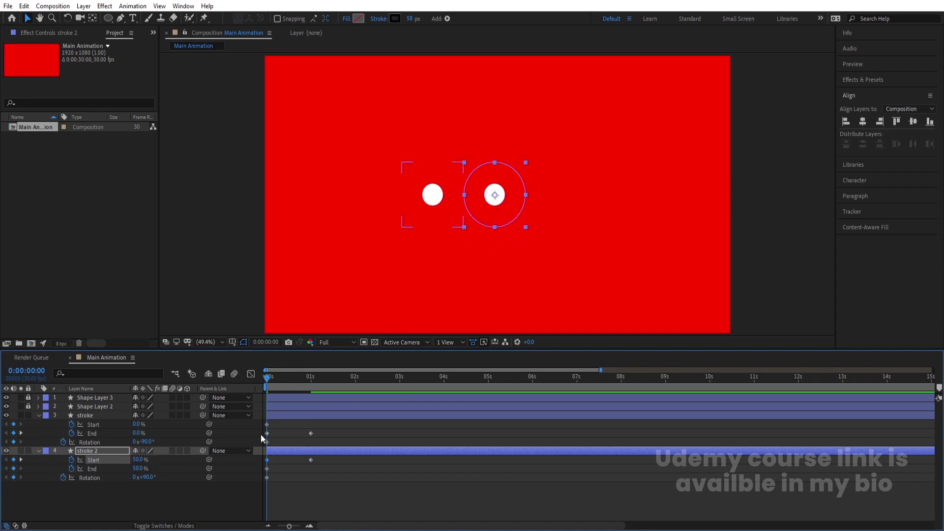
key(space)
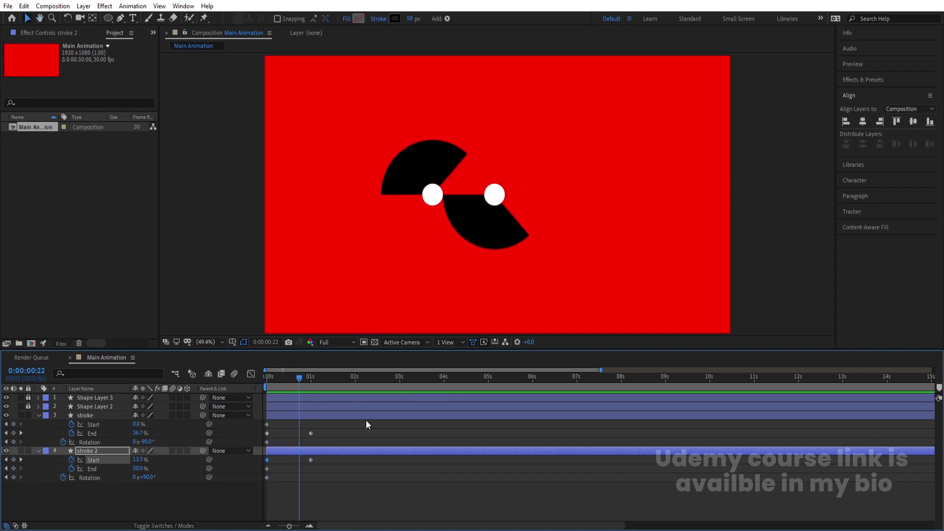
click(398, 451)
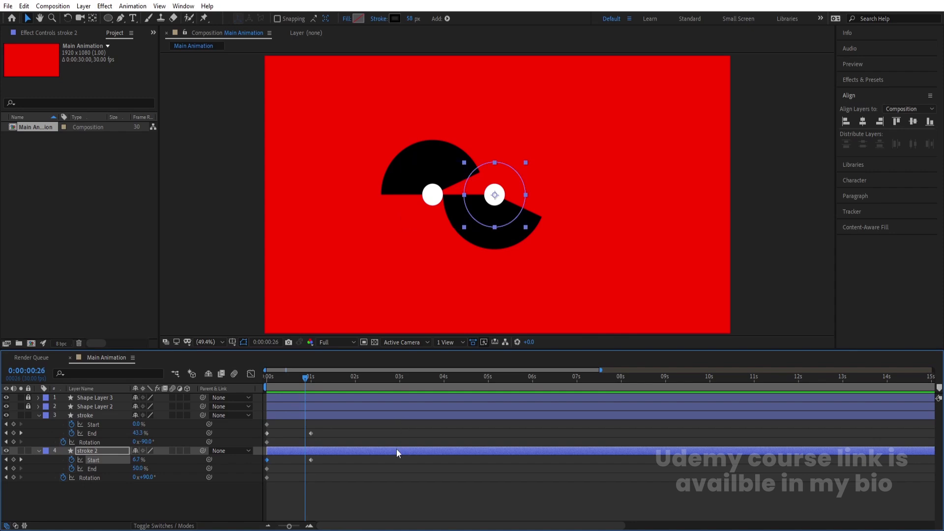
Shift stroke 2's two trim Start keyframes to 1 s and 2 s, and preview from the beginning.
click(310, 376)
mouse_move(328, 460)
mouse_down()
mouse_move(258, 459)
mouse_move(313, 467)
mouse_up()
key(Home)
key(space)
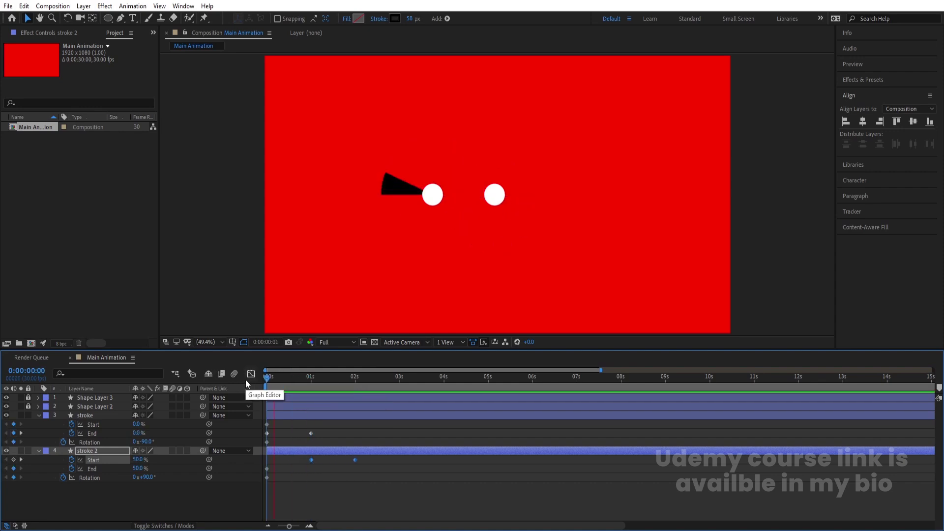
key(space)
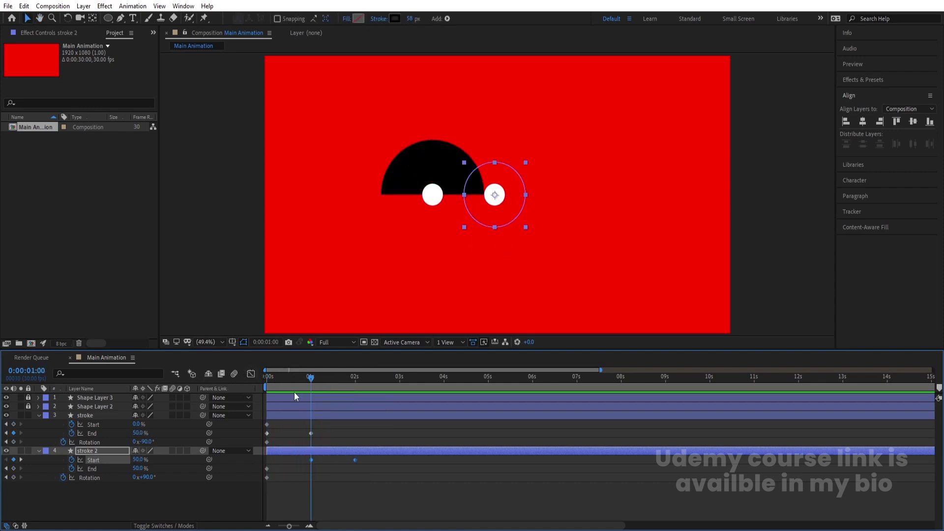
click(324, 429)
key(space)
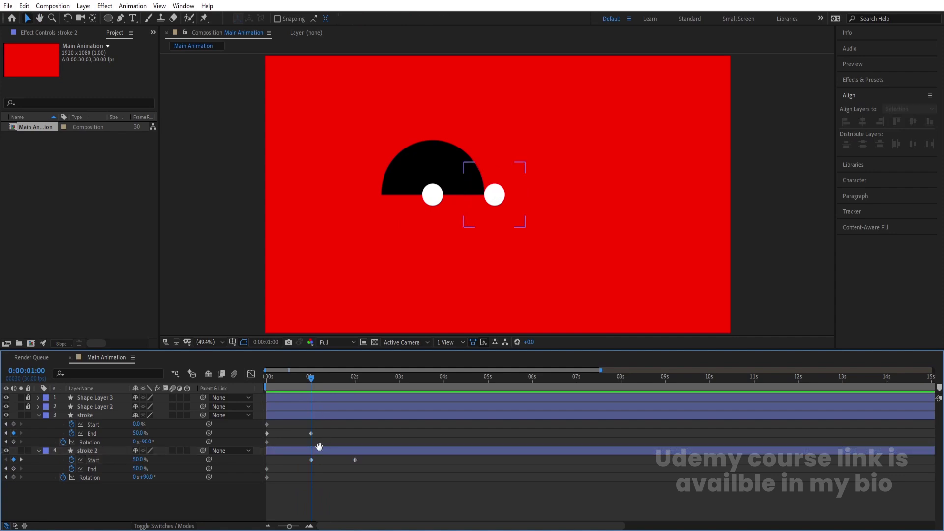
Animate the stroke layer's trim Start from 0% at 1 s to 50% at 2 s and preview it.
click(315, 417)
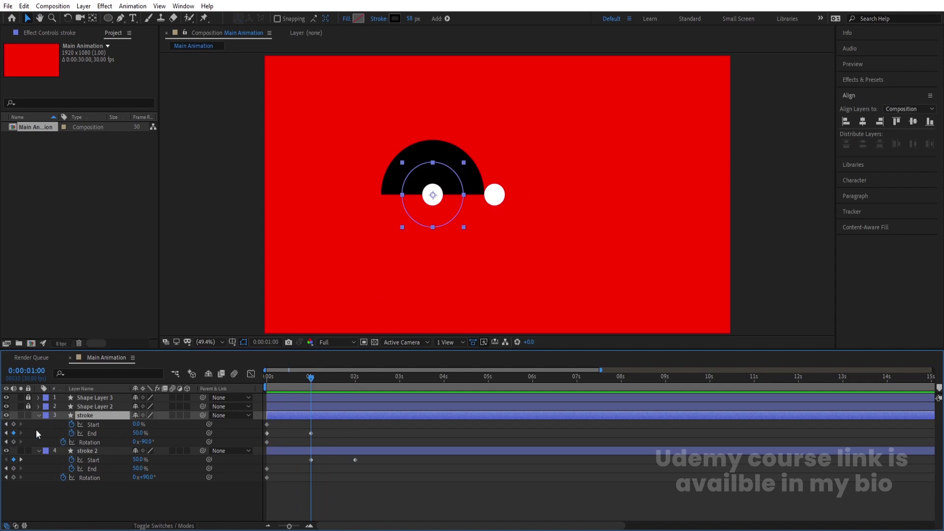
click(14, 424)
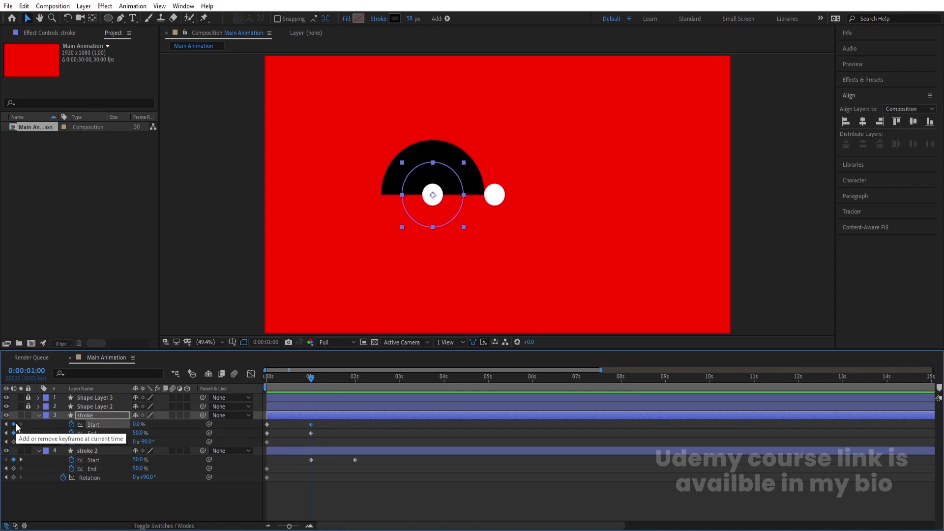
key(k)
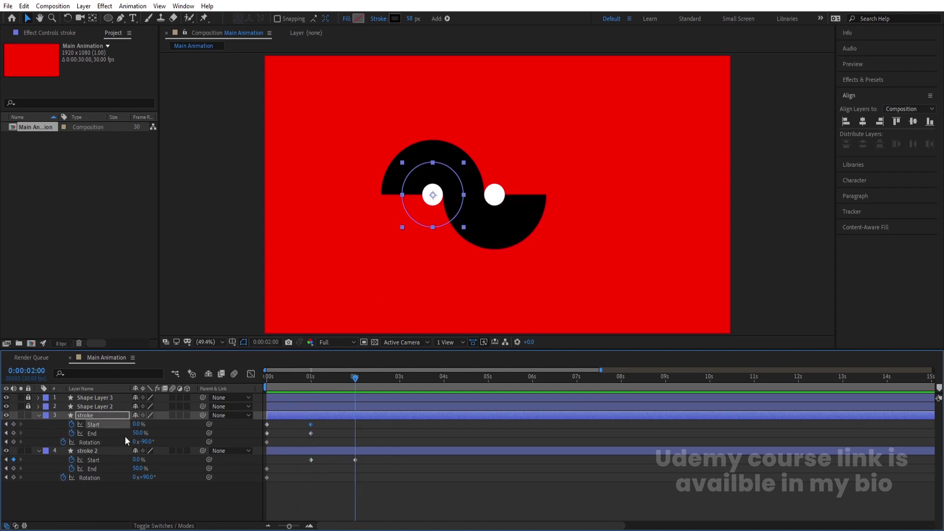
drag(138, 426, 147, 427)
click(140, 424)
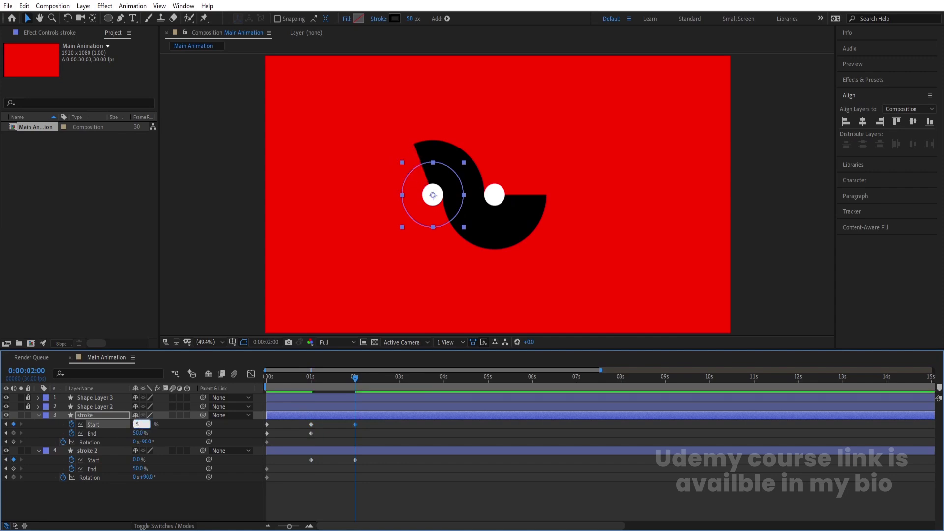
key(Return)
drag(306, 383, 225, 390)
key(space)
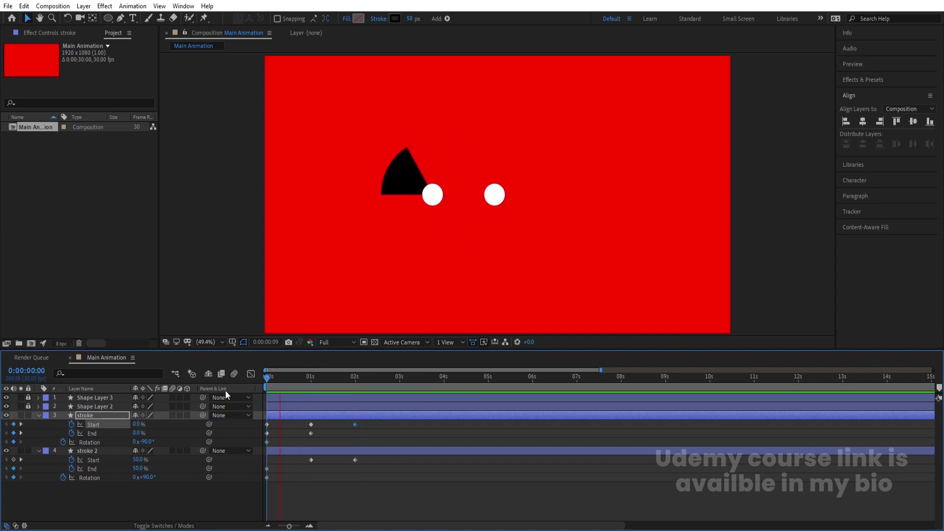
key(space)
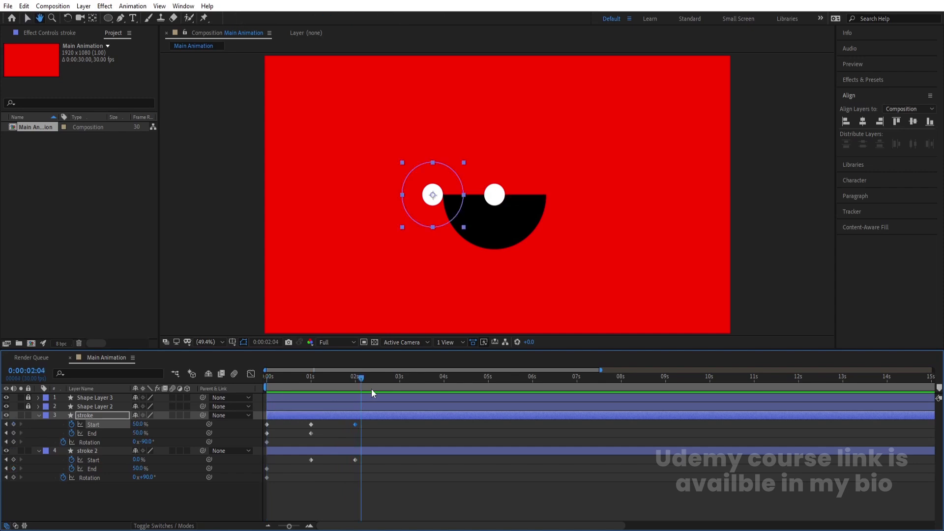
Animate stroke 2's rotation from 90° at 2 s to -90° at 3 s and preview from the beginning.
key(j)
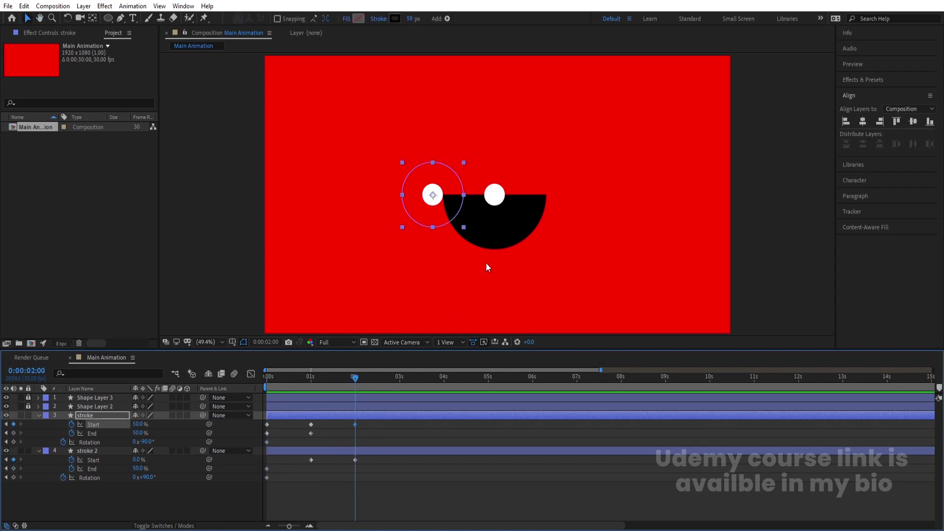
click(332, 451)
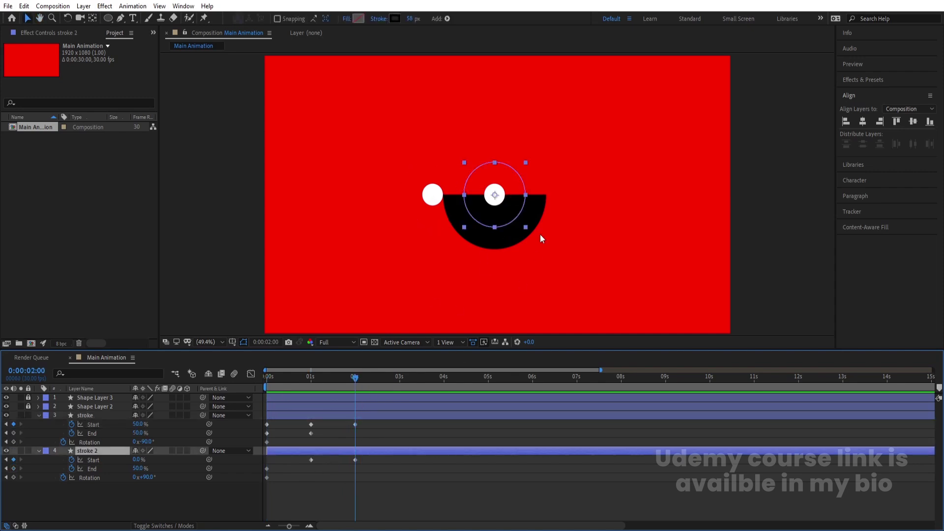
click(13, 477)
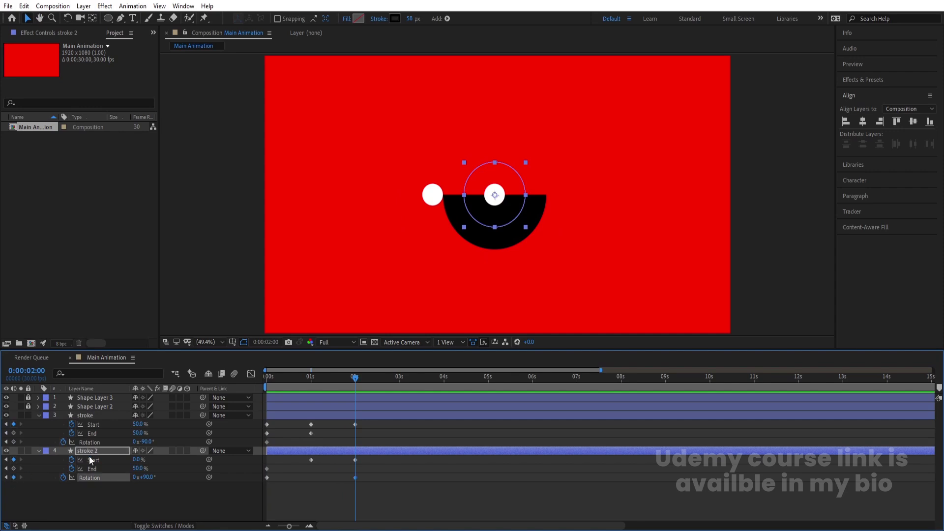
click(399, 379)
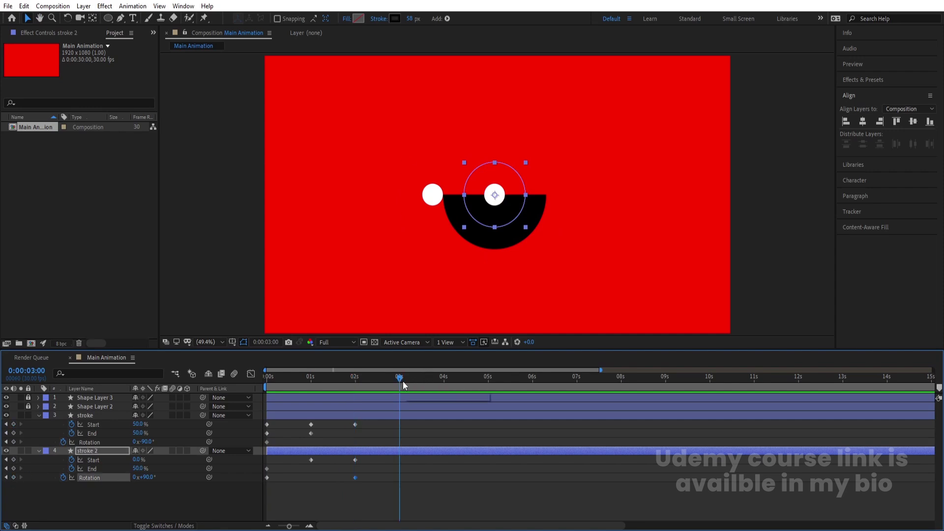
drag(133, 478, 146, 478)
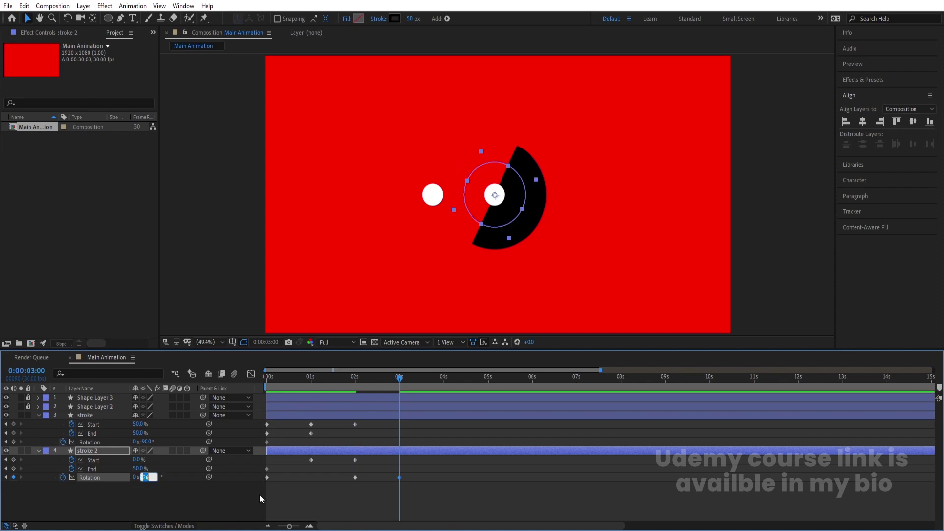
text(-90)
key(Return)
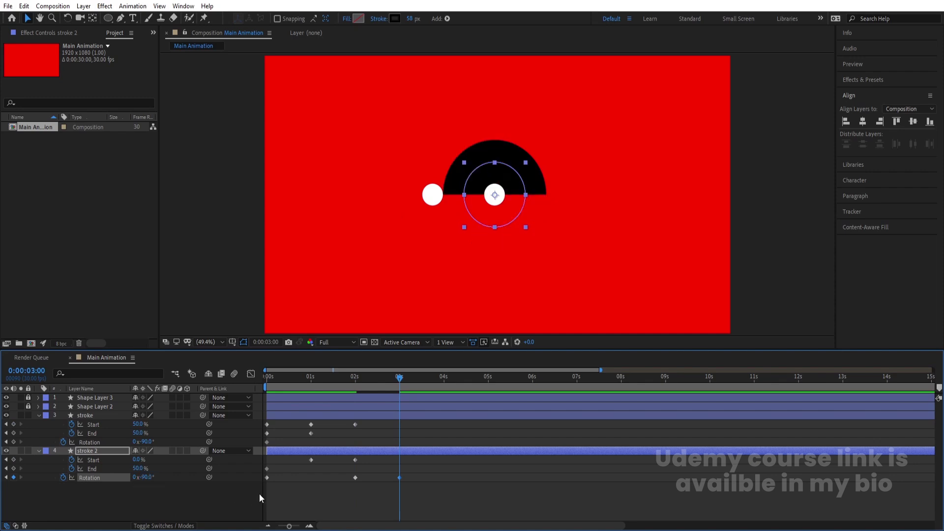
key(Home)
key(space)
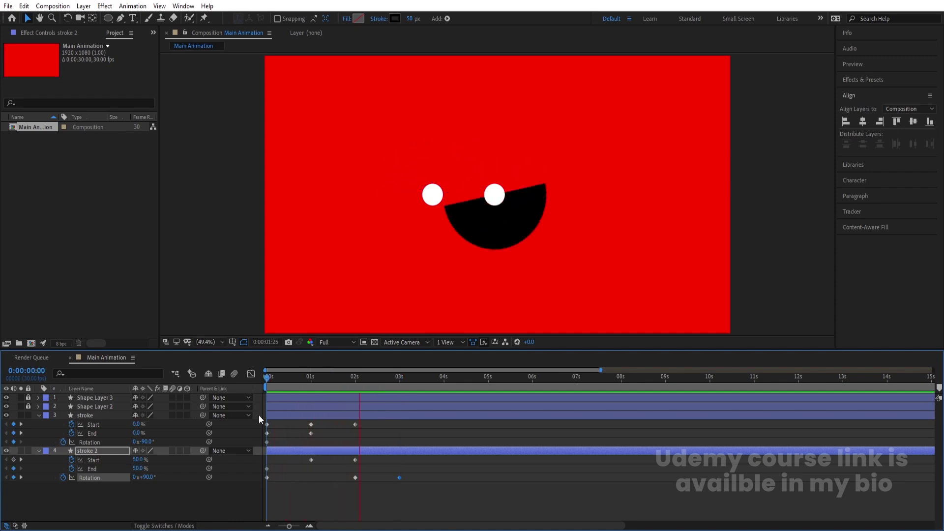
key(space)
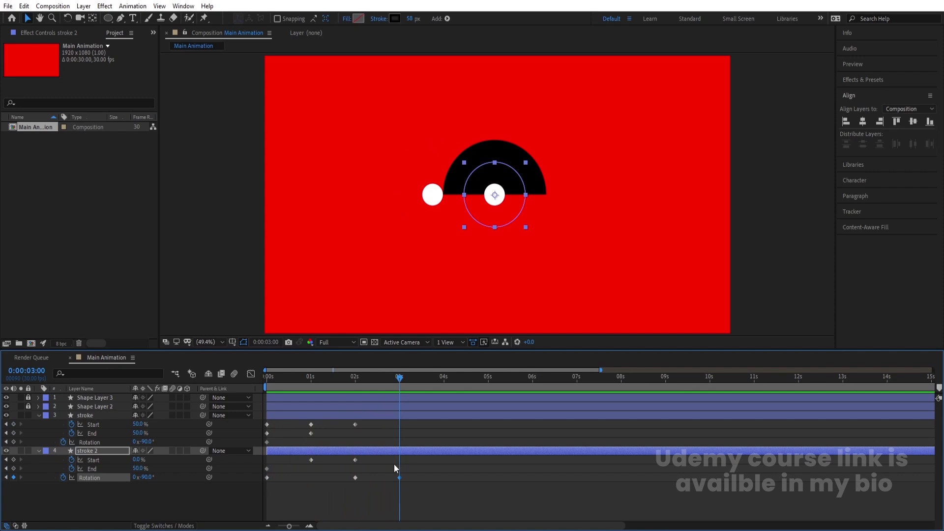
Animate the stroke layer's trim End from 50% at 3 s to 100% at 0:00:03:29 and preview it.
click(385, 417)
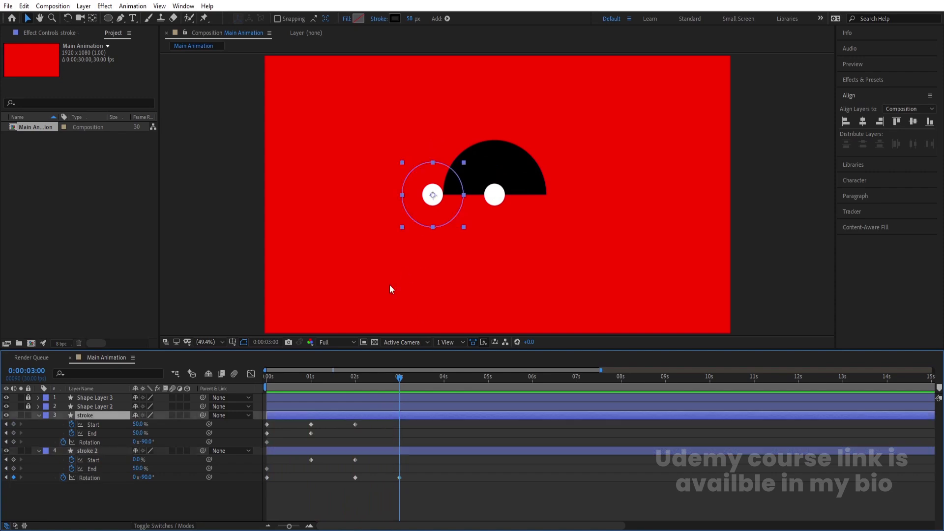
click(14, 434)
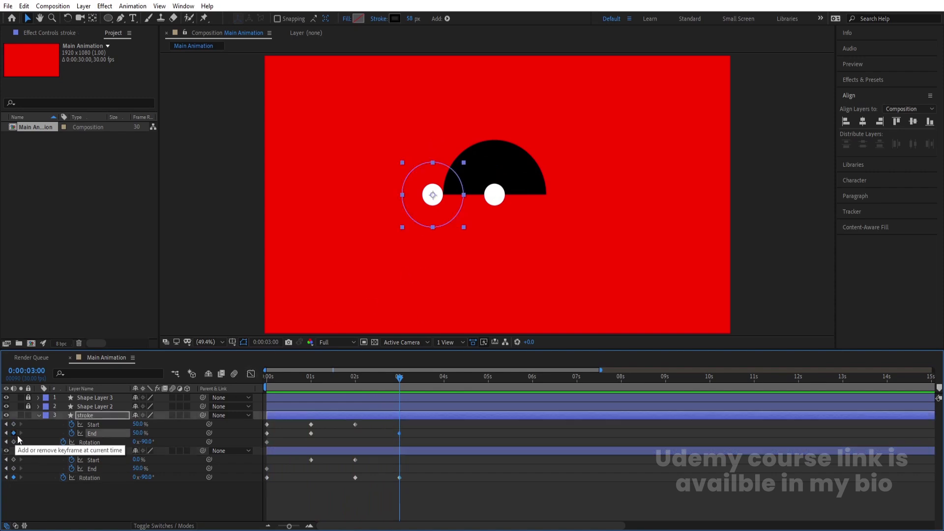
click(444, 377)
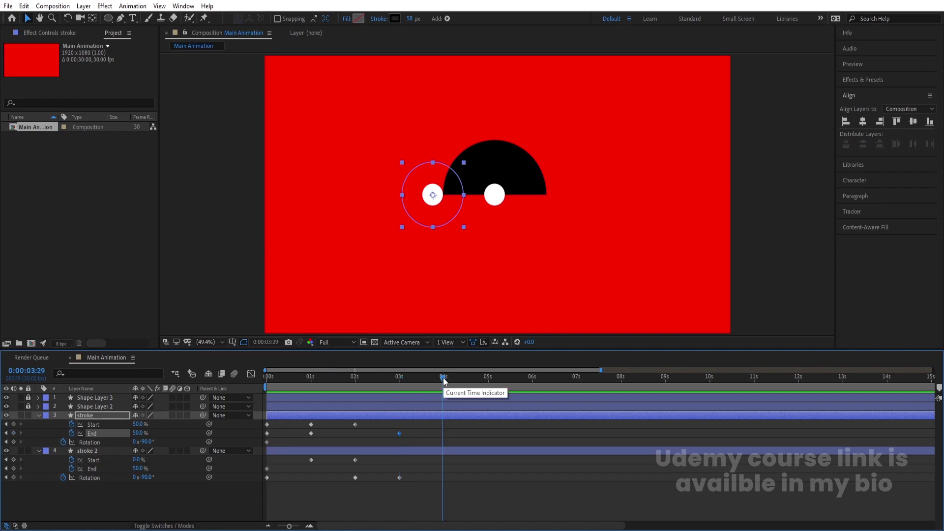
drag(137, 432, 138, 432)
click(137, 429)
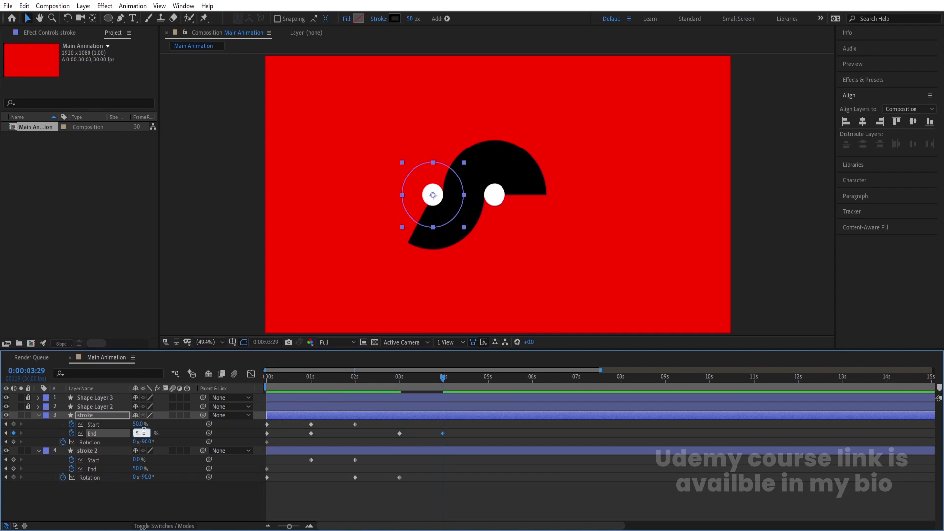
text(100)
key(Return)
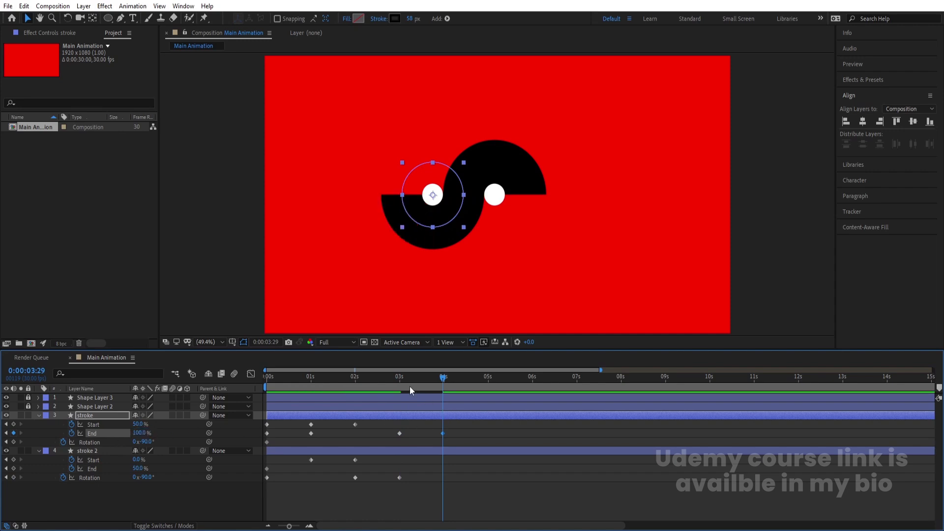
key(space)
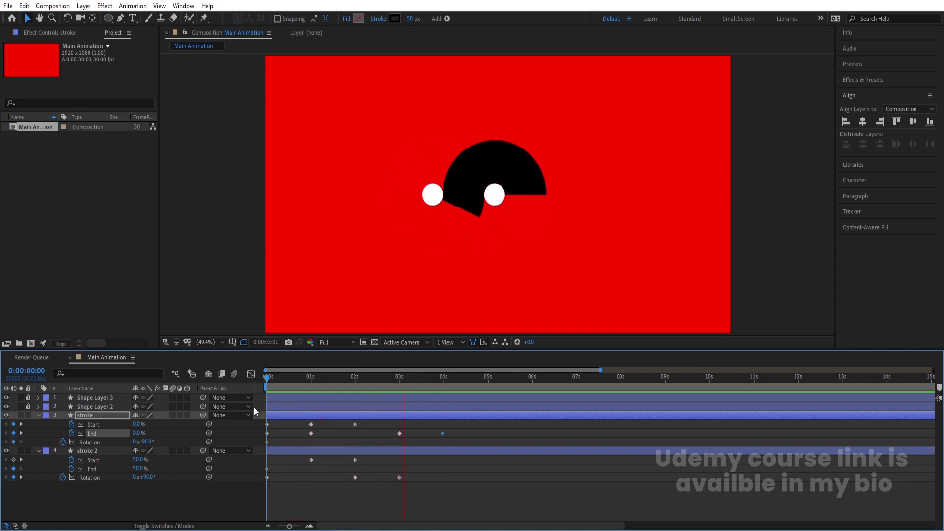
key(space)
Keyframe stroke 2's trim End at 50% at the 3 s mark.
key(h)
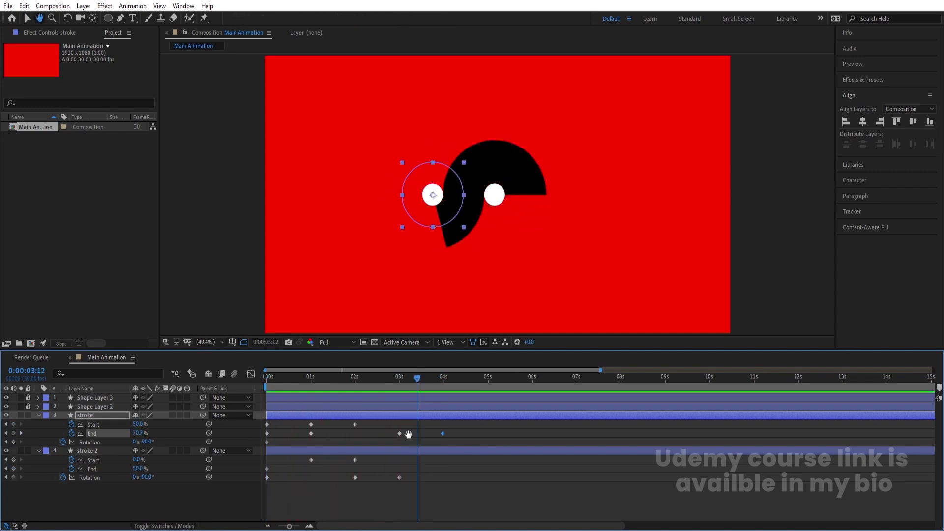
key(j)
key(v)
click(397, 456)
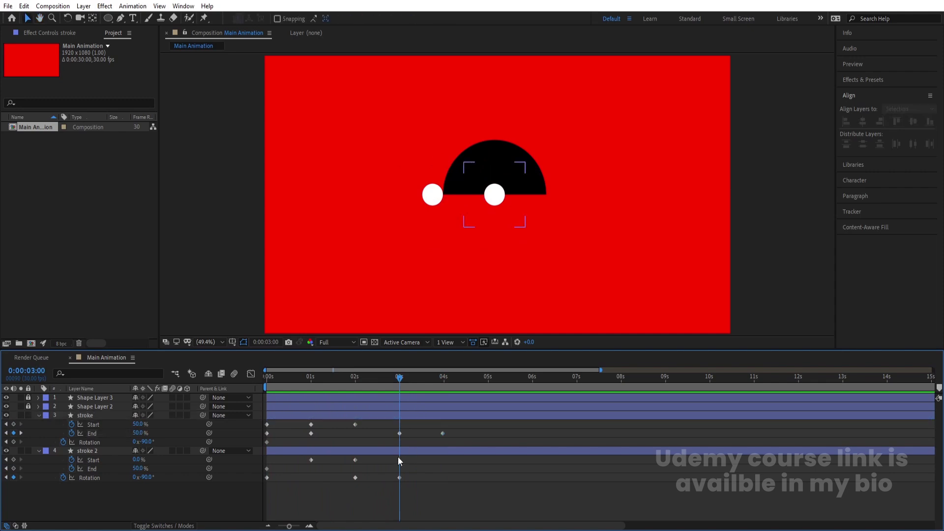
click(399, 452)
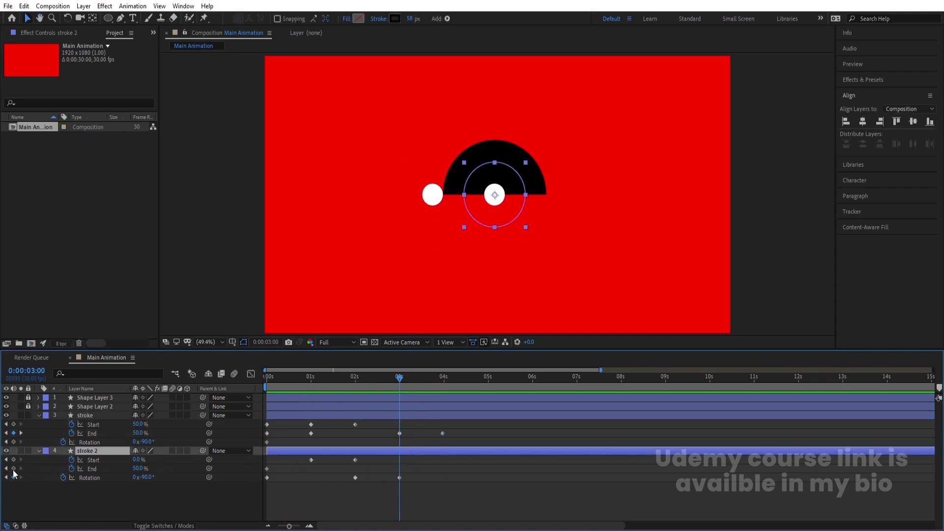
drag(140, 469, 125, 468)
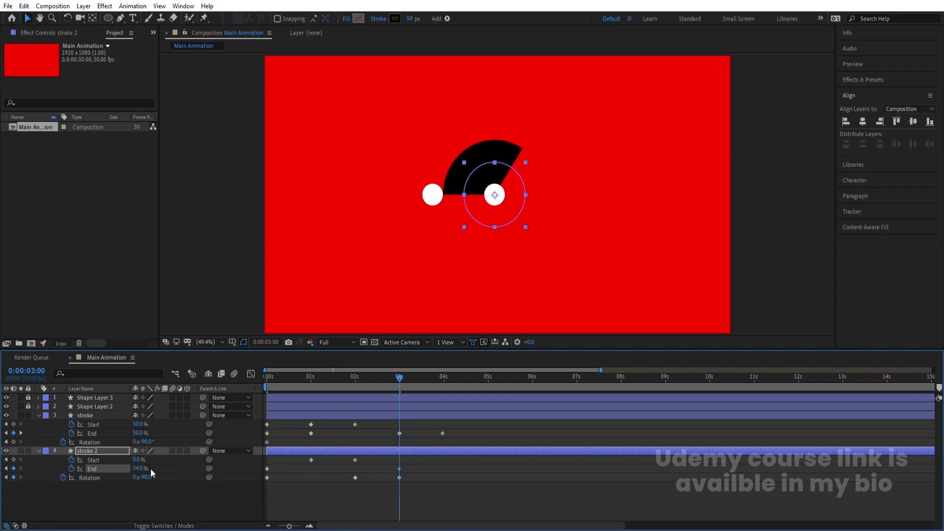
key(ctrl+z)
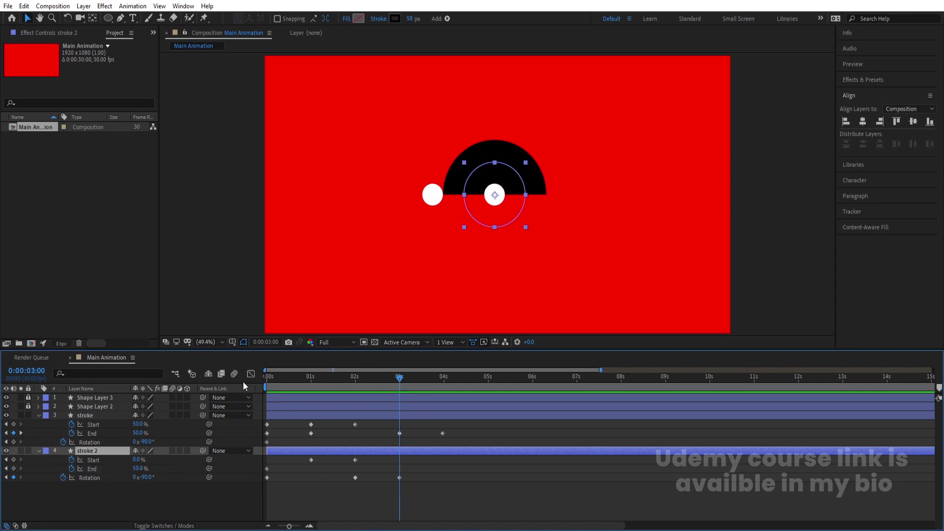
click(14, 468)
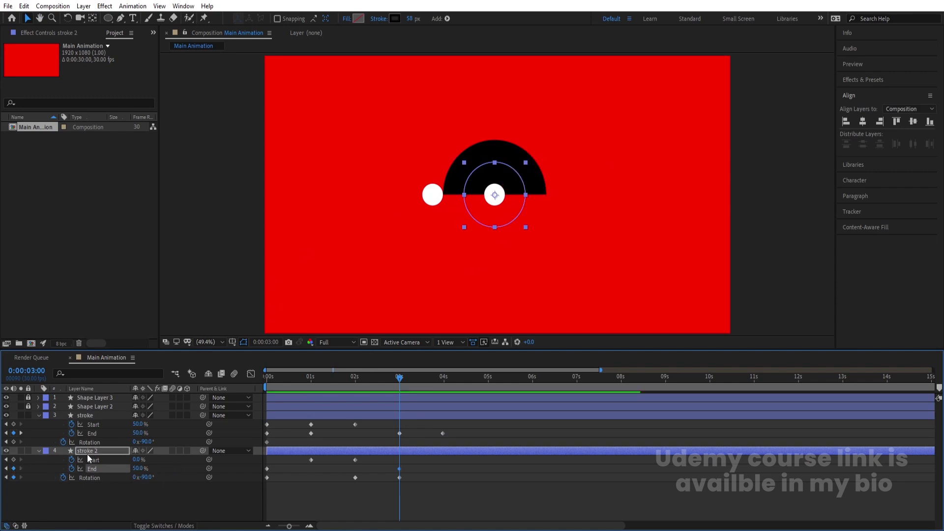
Set stroke 2's trim End to 0% at 0:00:03:29 and preview the animation from the beginning.
key(k)
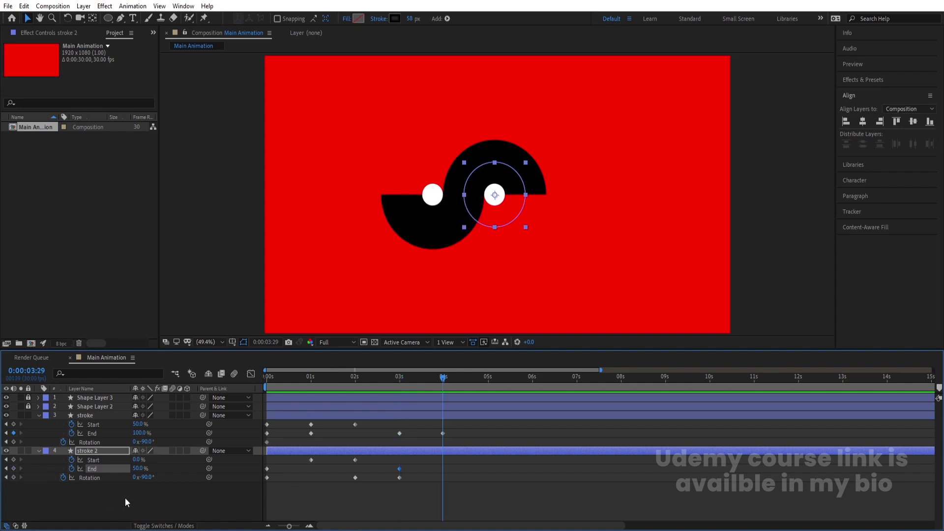
click(135, 469)
text(0)
key(Return)
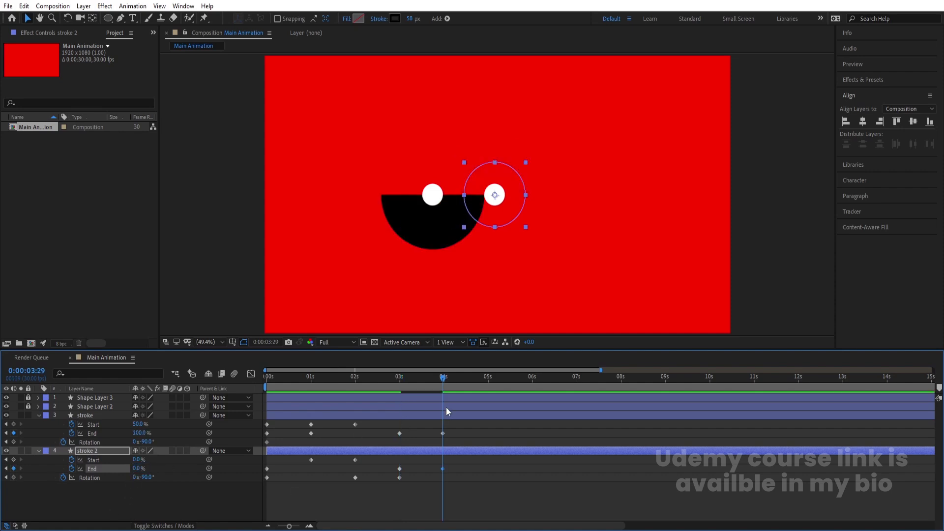
key(space)
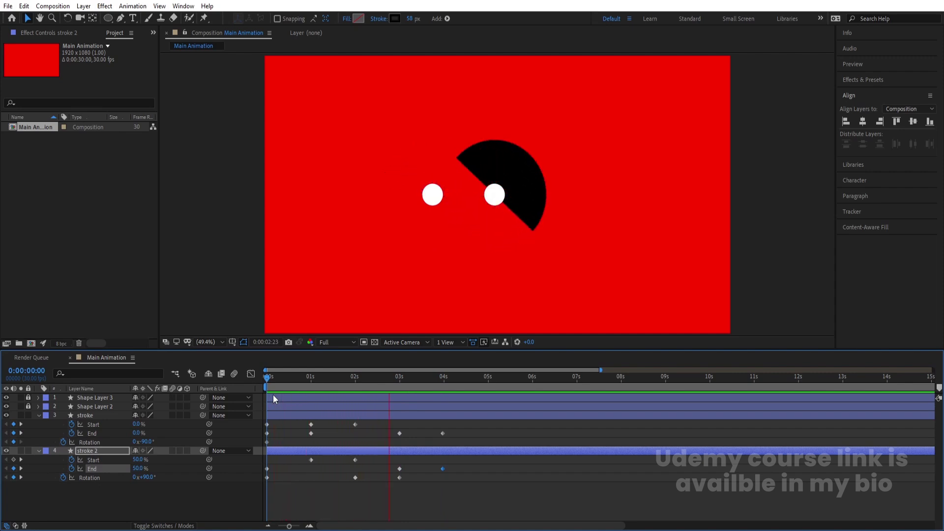
Animate the stroke layer's rotation from -90° at 0:00:03:29 to 90° at 5 s, and end the work area at 5 s.
click(456, 406)
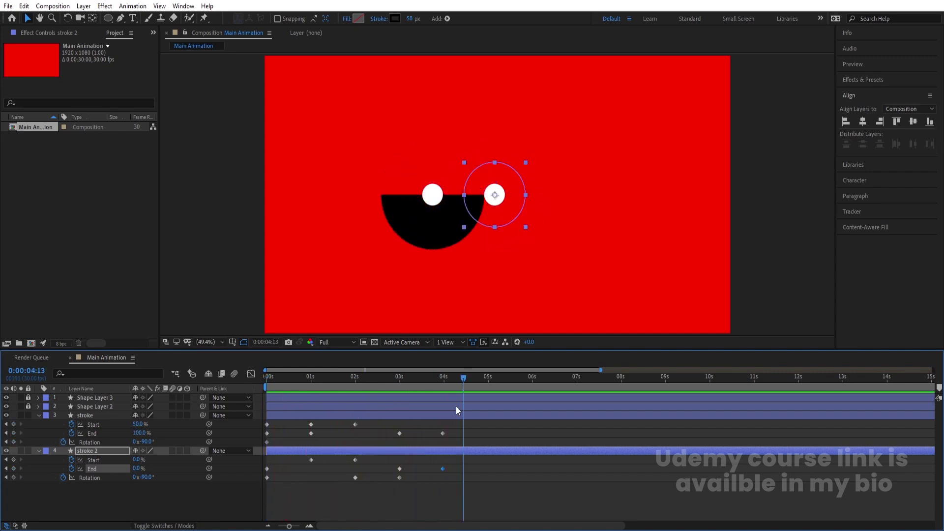
key(j)
click(456, 414)
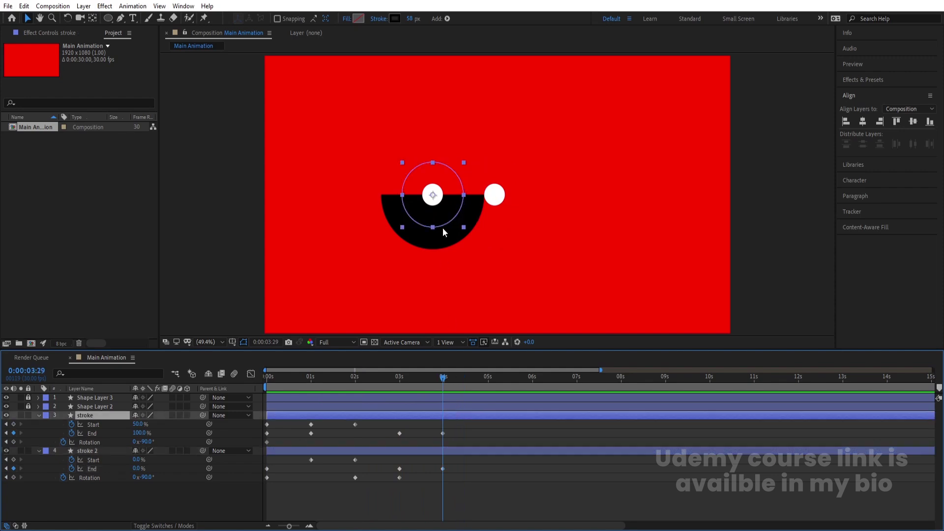
click(13, 441)
click(489, 380)
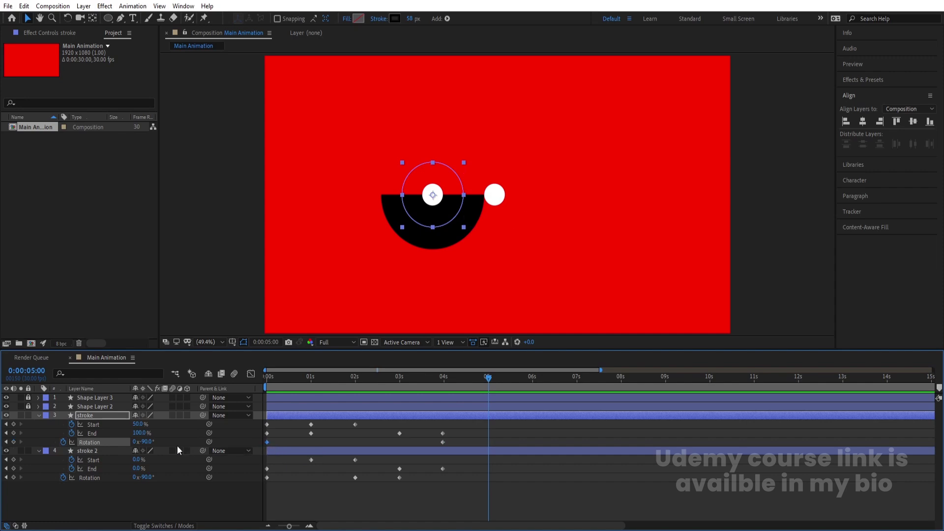
drag(147, 442, 149, 441)
click(147, 442)
text(90)
key(Return)
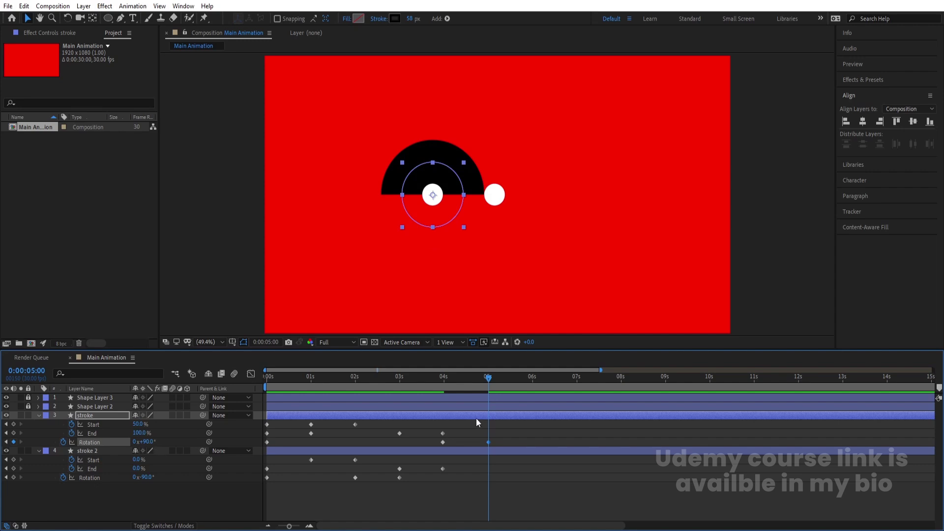
key(n)
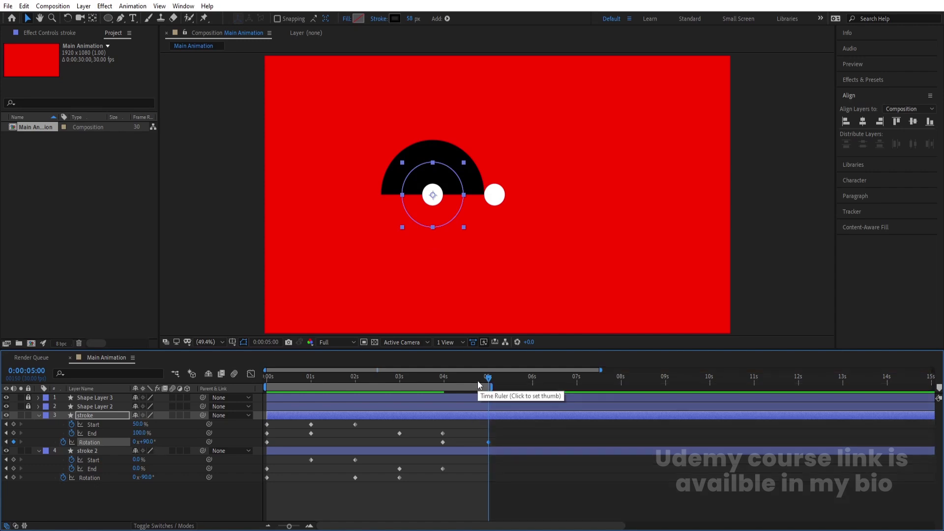
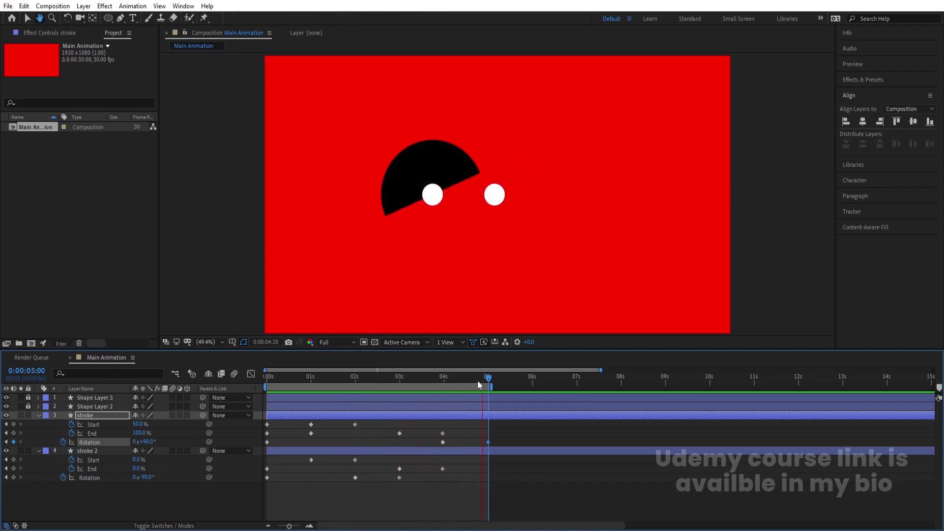
Preview the half-ring animation from the beginning of the work area.
key(space)
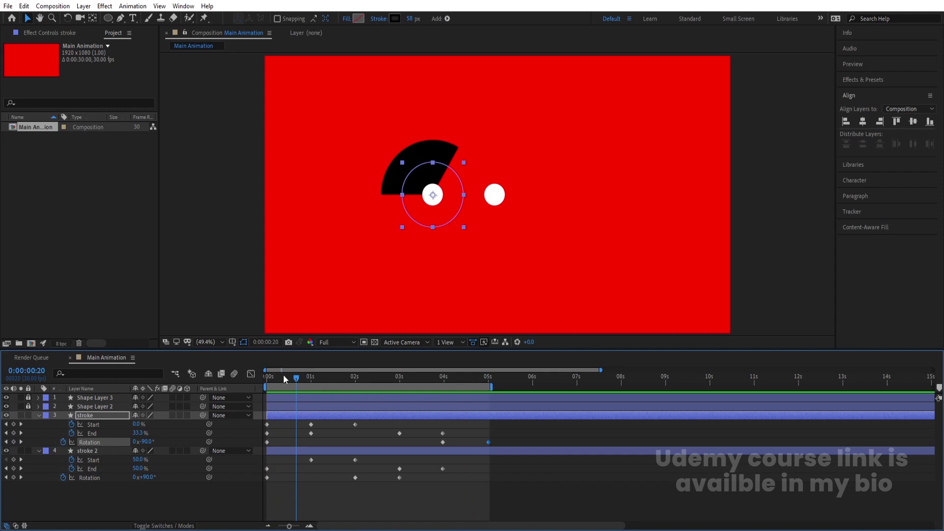
drag(286, 377, 246, 374)
key(space)
key(space)
key(space)
key(space)
Add rotation keyframes at 1 s on the stroke and stroke 2 layers, and delete their keyframes at 0 s.
key(Page_Down)
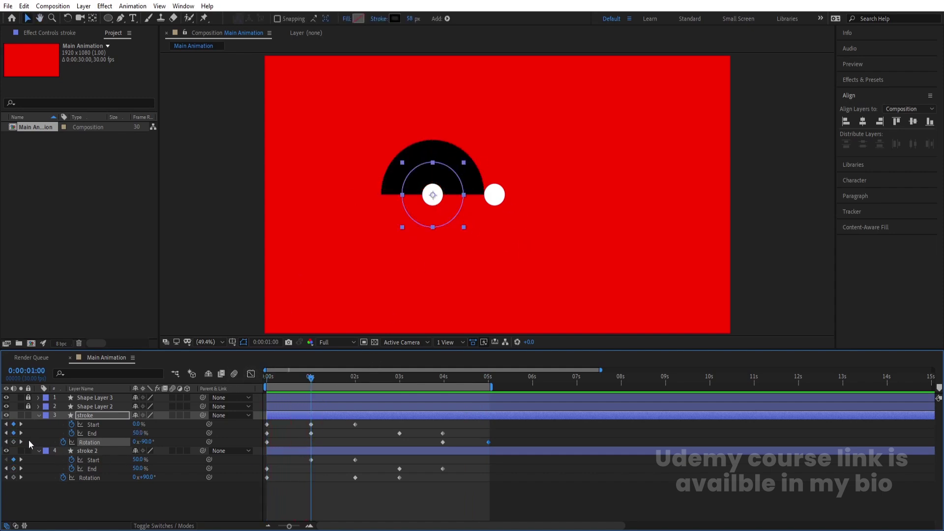
click(14, 477)
drag(279, 480, 248, 419)
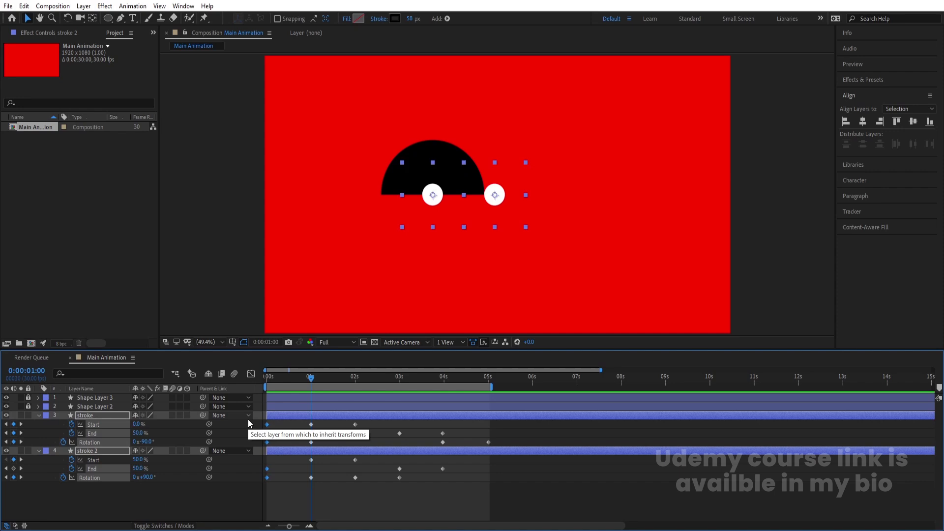
key(Delete)
Shift all remaining keyframes of both stroke layers one second earlier to start at 0 s, and preview the animation.
drag(291, 421, 569, 520)
drag(312, 424, 267, 424)
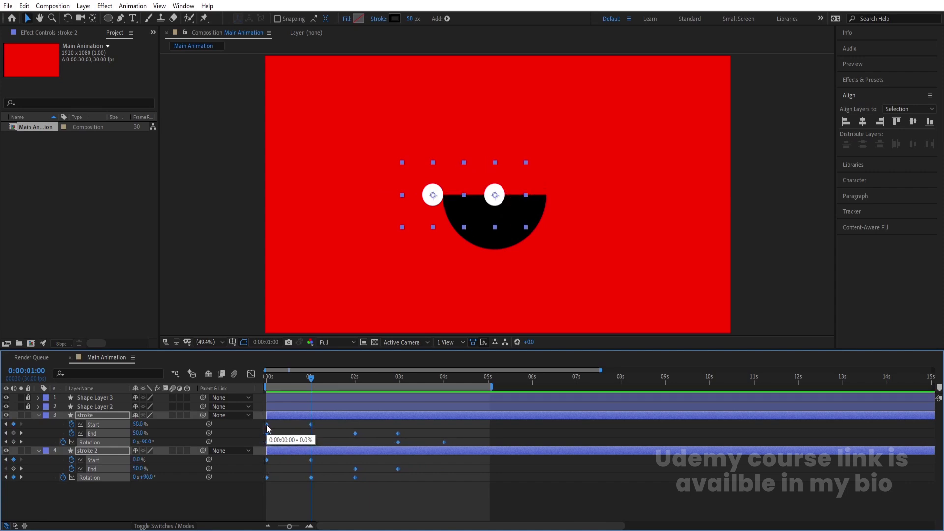
drag(272, 379, 248, 383)
key(space)
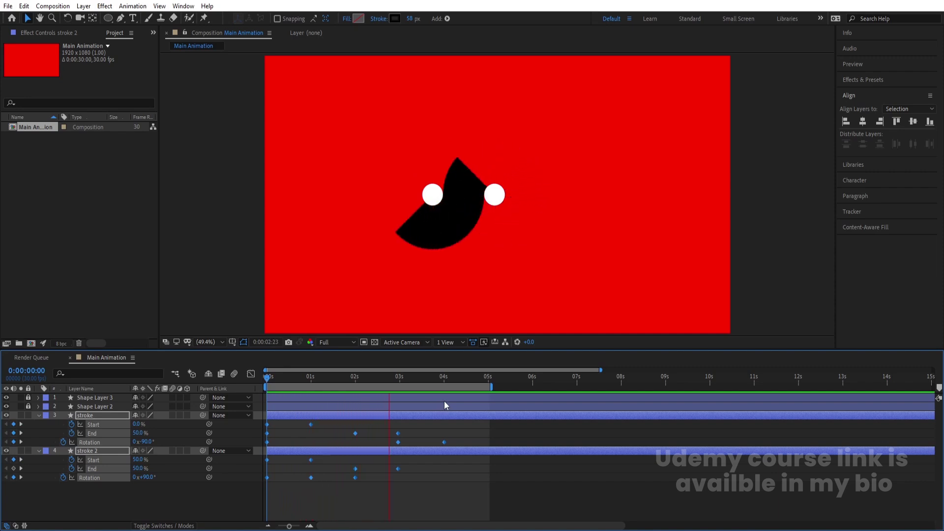
End the work area at 4 s and preview the loop.
click(442, 379)
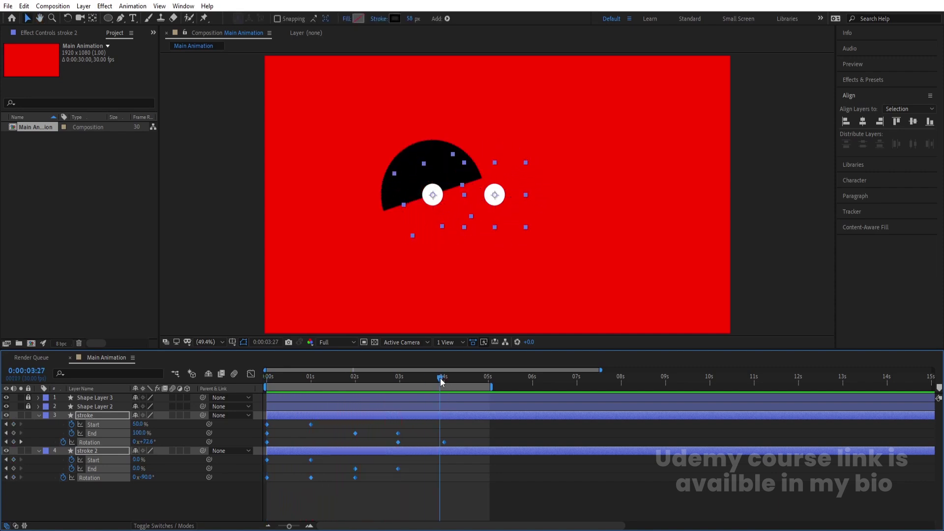
key(Page_Down)
key(n)
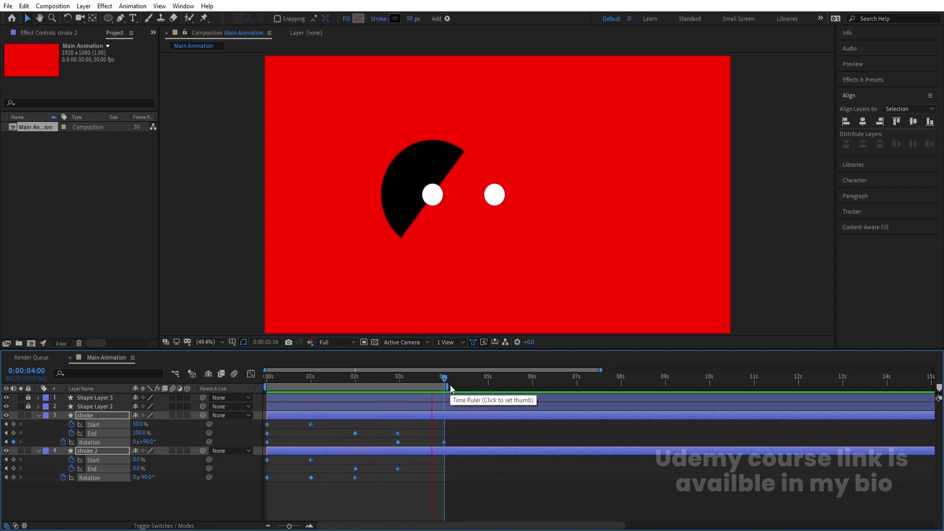
key(space)
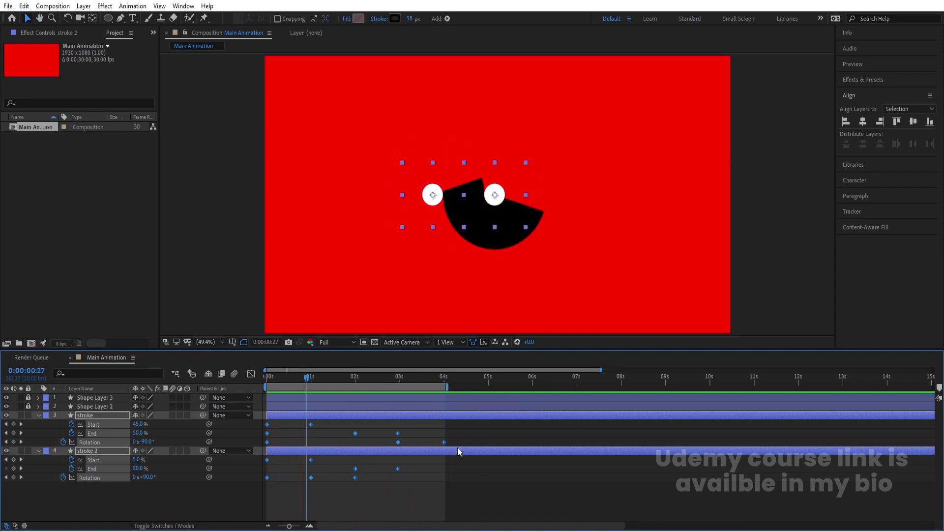
Compress the selected keyframes of both stroke layers proportionally so the last rotation keyframe falls exactly at 3 s.
drag(445, 441, 395, 442)
click(400, 376)
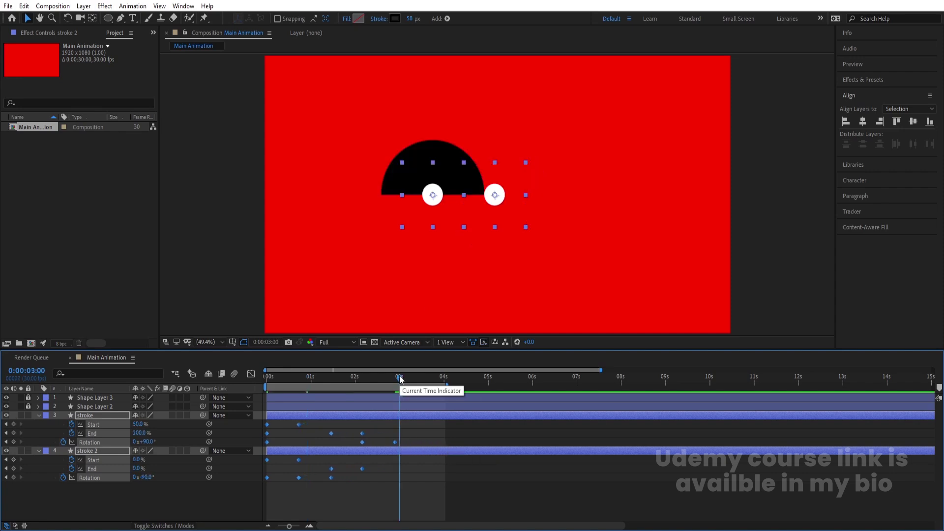
key(equal)
key(equal)
drag(382, 441, 399, 444)
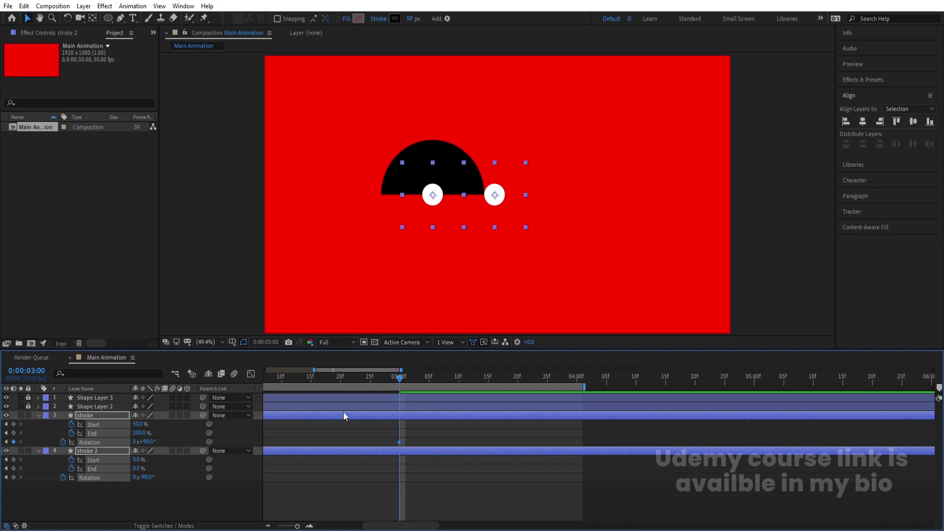
End the work area at 3 s and preview the faster loop from the beginning.
key(minus)
key(minus)
key(minus)
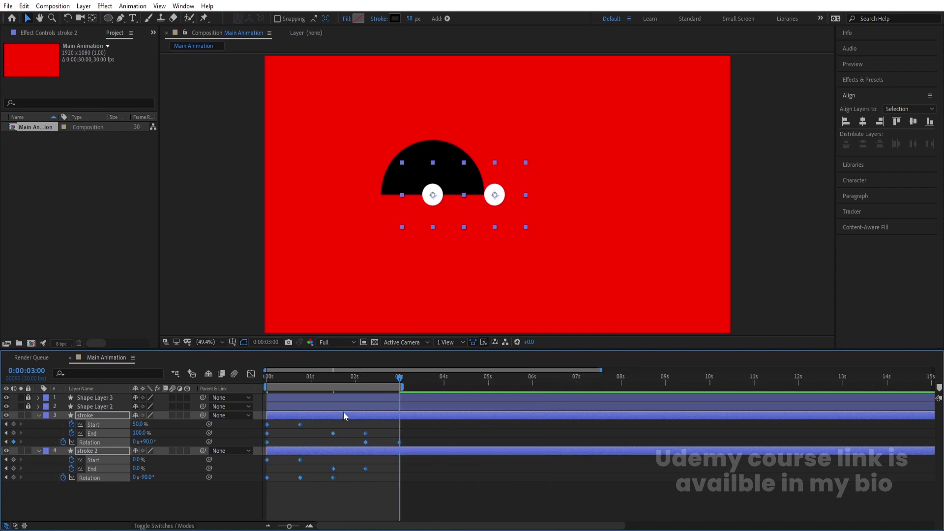
drag(323, 376, 214, 391)
key(space)
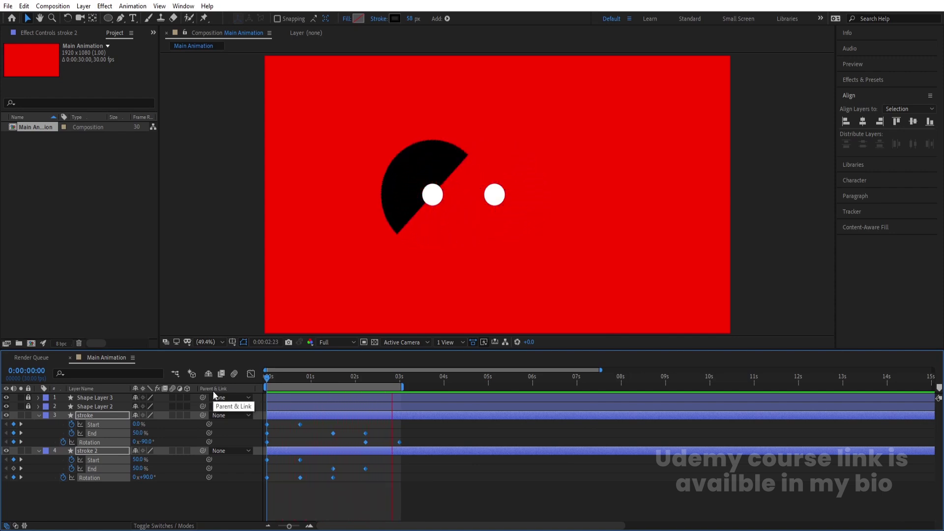
key(space)
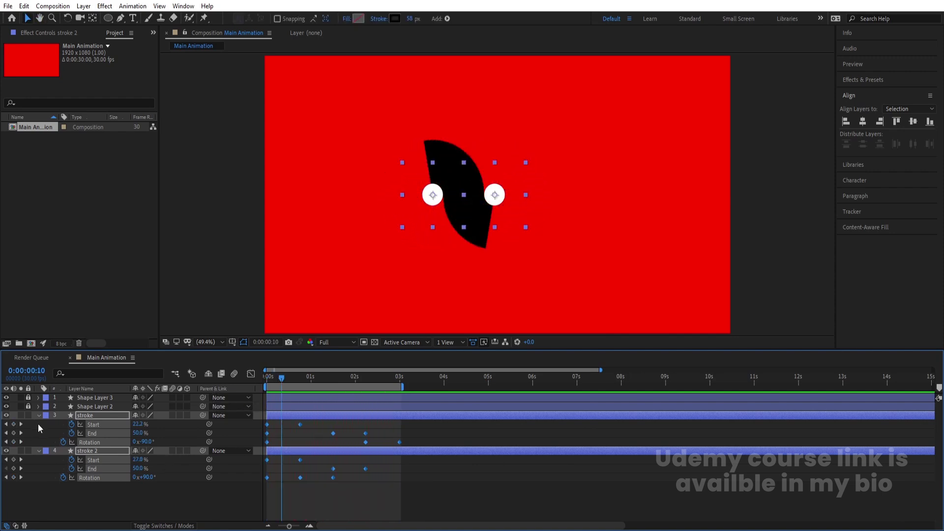
Pre-compose all four shape layers into a new composition named Animation.
click(87, 491)
key(u)
drag(87, 491, 69, 397)
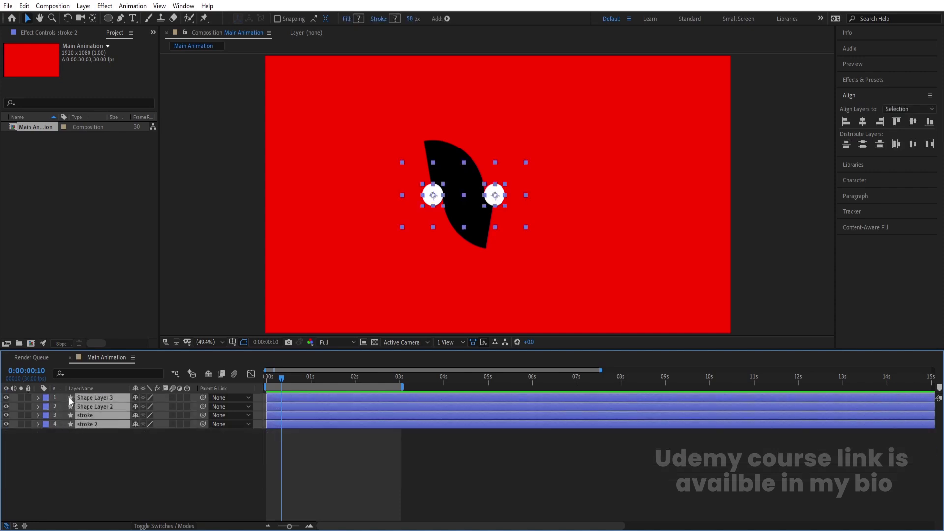
key(ctrl+shift+c)
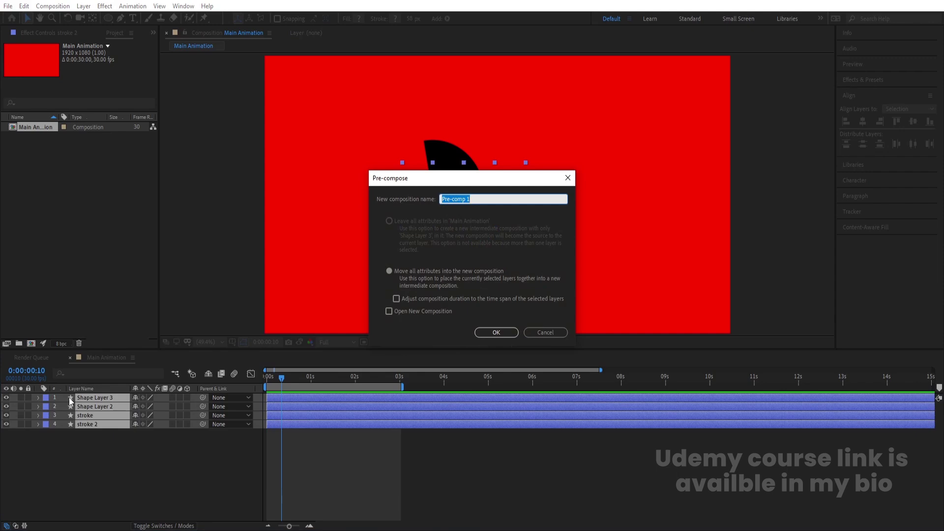
text(Animation)
key(Return)
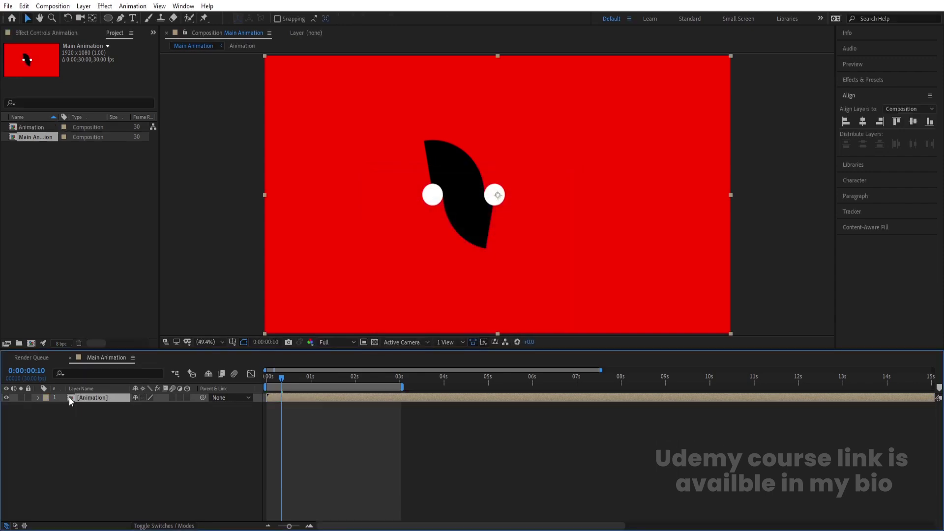
Open the Animation pre-comp, duplicate the two white circle layers, and place the copies at the top of the layer stack.
double_click(69, 398)
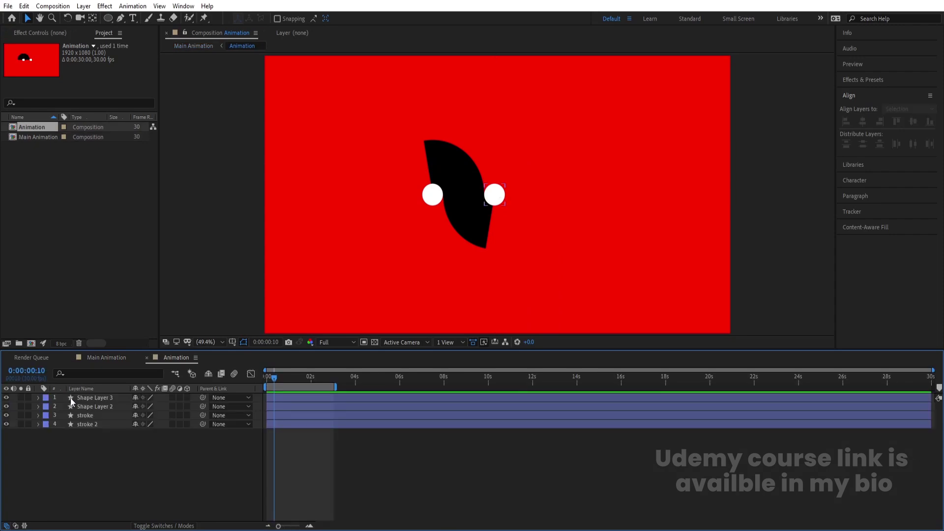
click(102, 399)
ctrl+click(102, 404)
key(ctrl+d)
drag(111, 415, 106, 402)
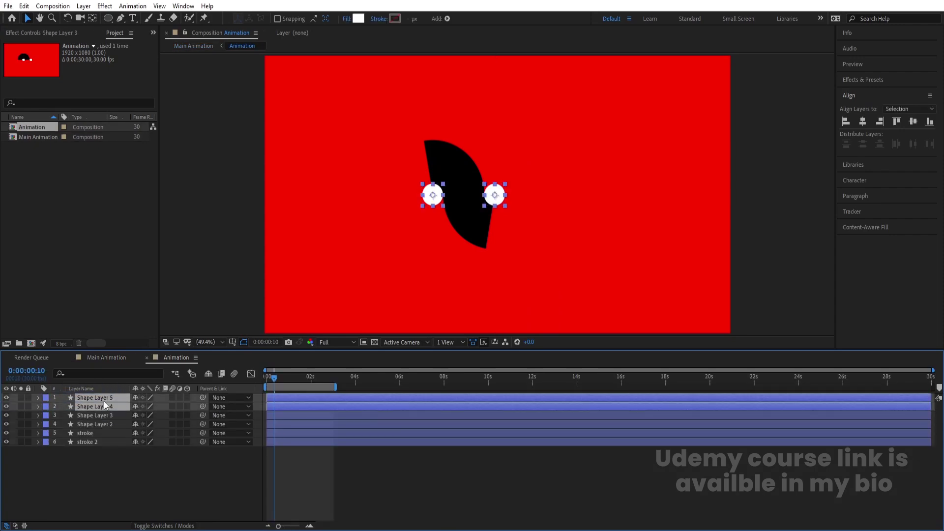
Set the fill of the two duplicated circles to black (000000).
click(359, 19)
drag(78, 252, 51, 367)
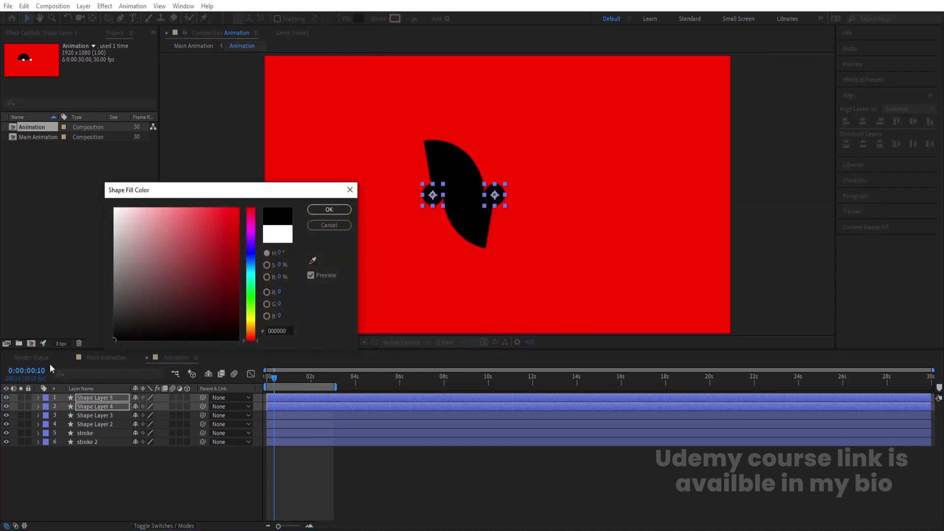
key(Return)
Scale the two black circles down to 76% and preview the result in both the Animation and Main Animation compositions.
key(s)
drag(145, 407, 134, 406)
key(space)
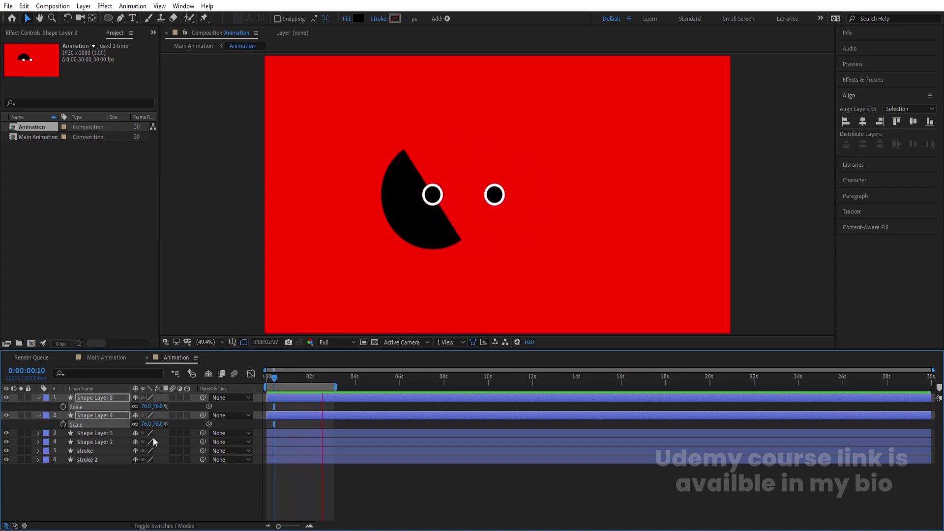
key(space)
click(107, 358)
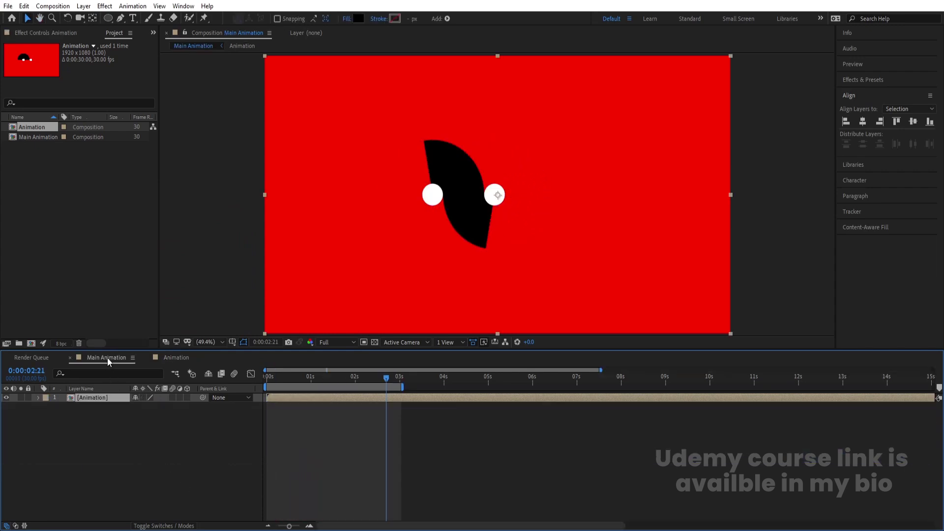
key(space)
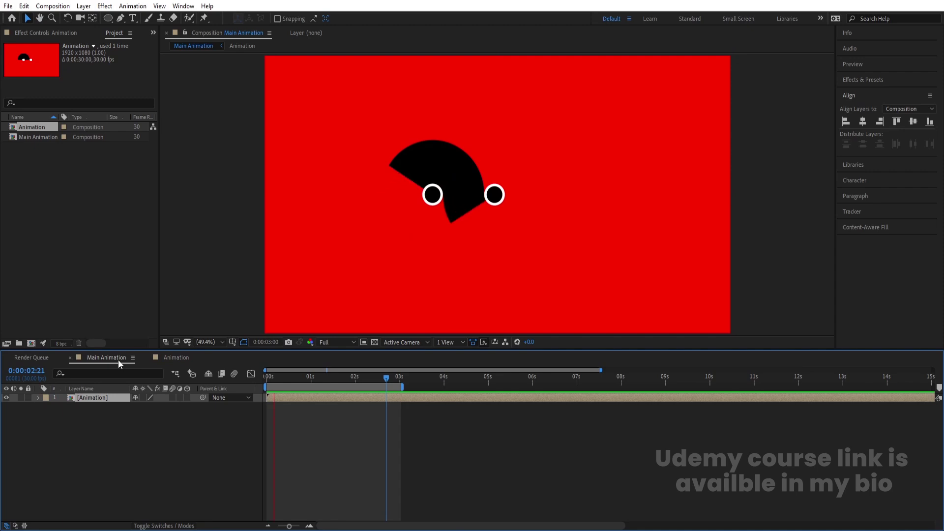
Return to the Animation composition and collapse the revealed Scale properties of the two black circle layers.
click(181, 358)
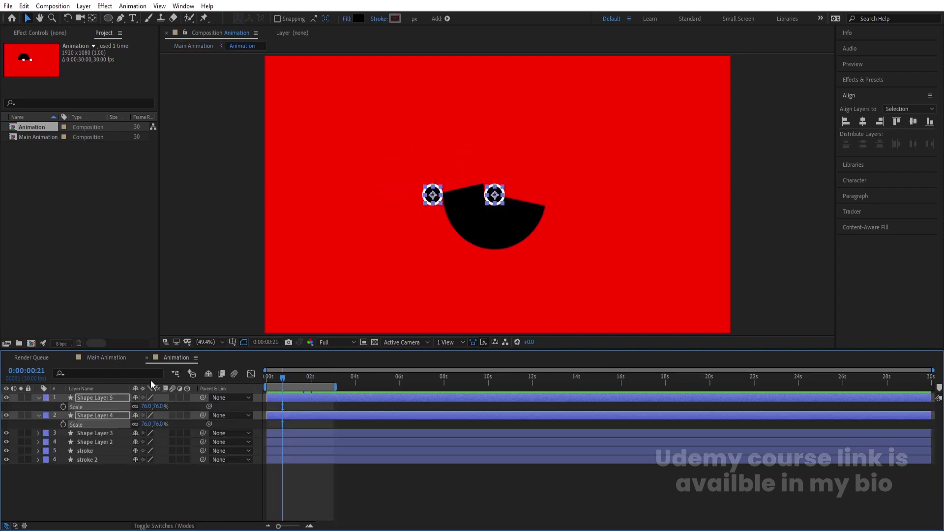
click(88, 415)
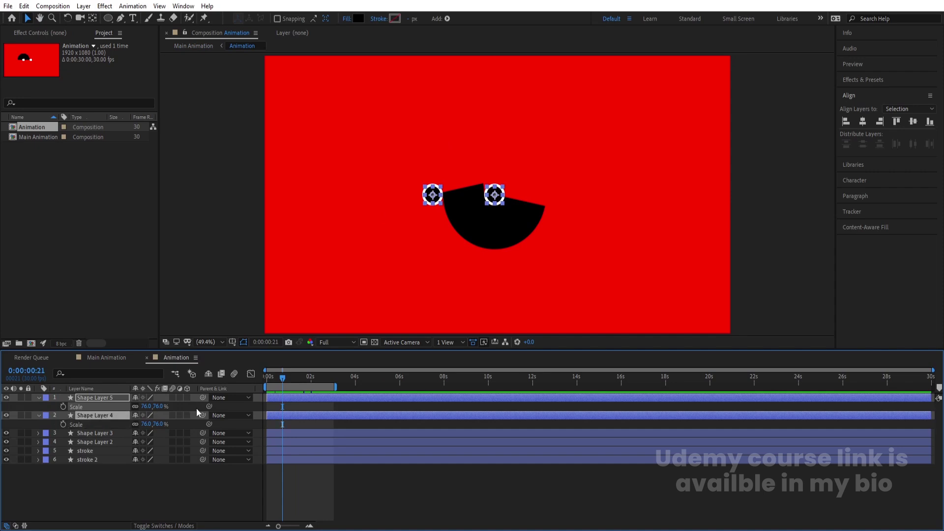
click(196, 408)
click(104, 398)
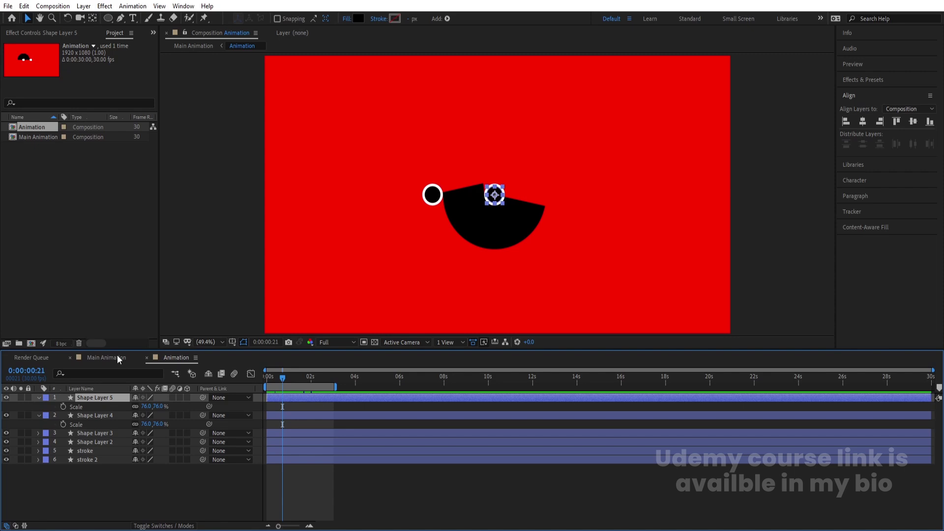
click(285, 406)
key(u)
key(u)
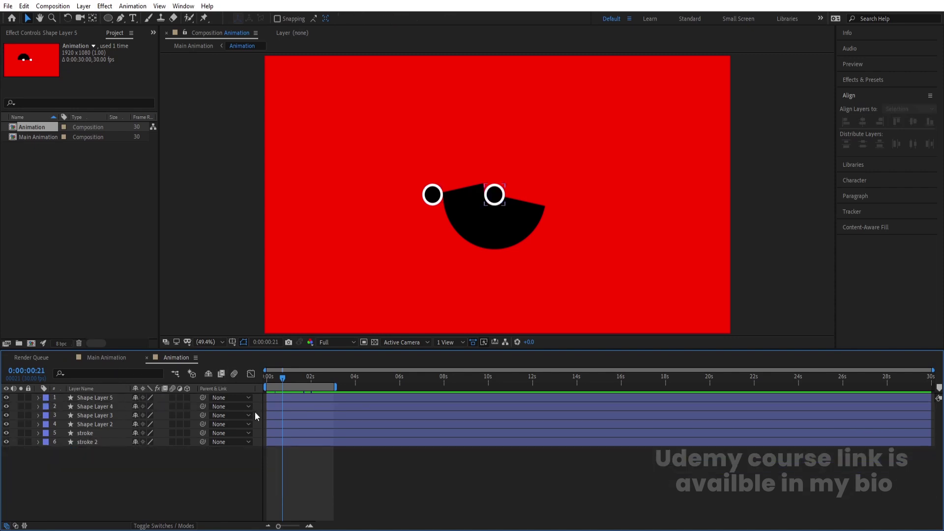
Locate the last keyframe at 3 s in the Animation composition and trim the composition to its work area.
key(u)
key(k)
key(k)
key(k)
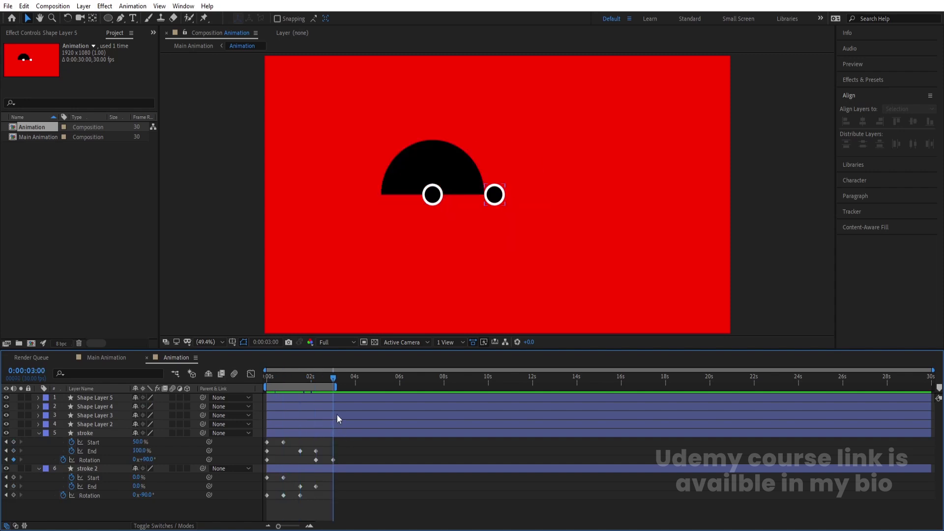
key(equal)
key(equal)
key(equal)
key(equal)
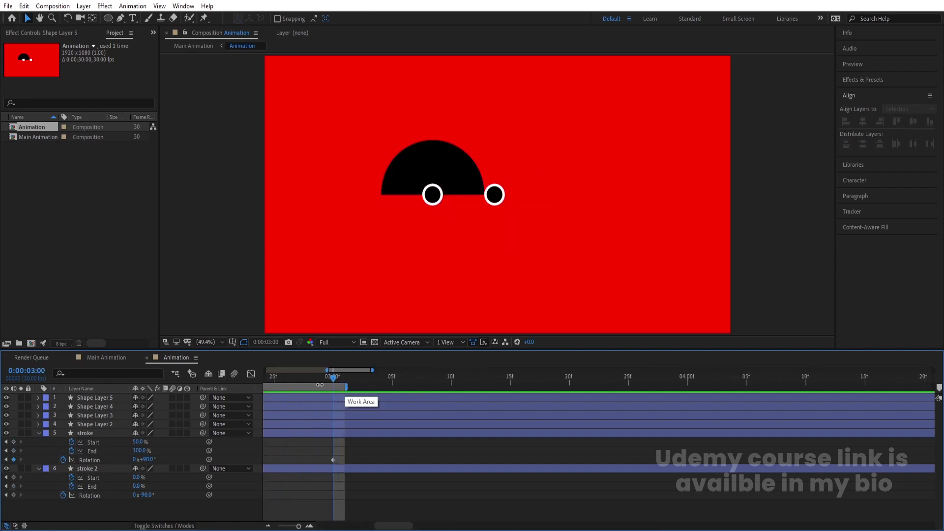
right_click(320, 389)
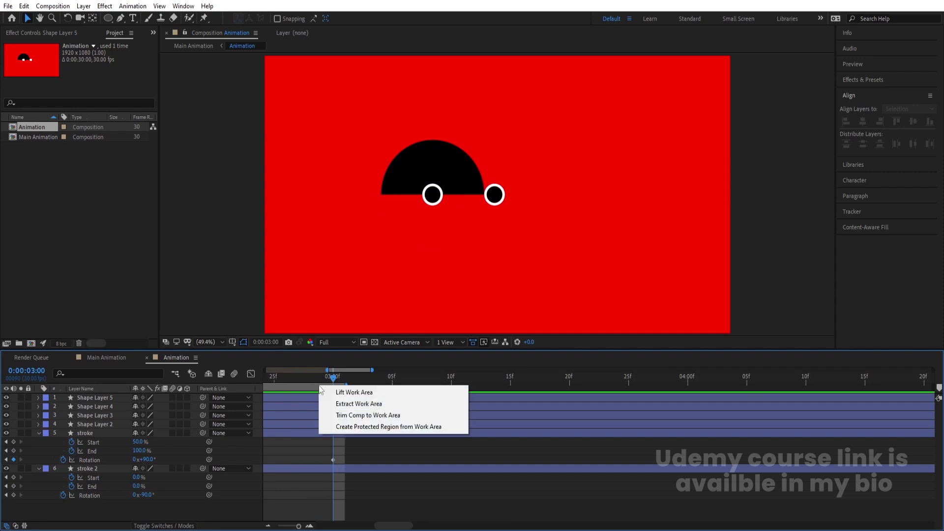
click(366, 415)
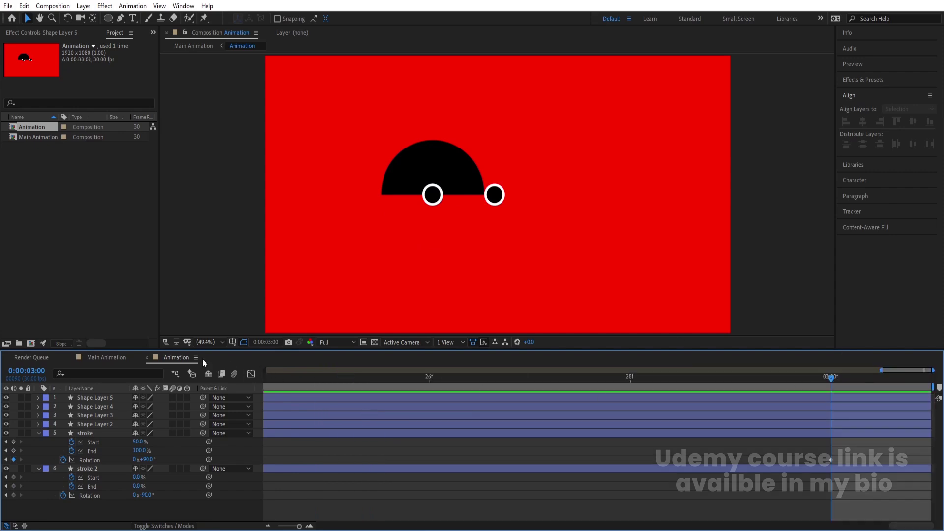
Extend the Main Animation work area to the end of the composition at 30 s.
click(119, 355)
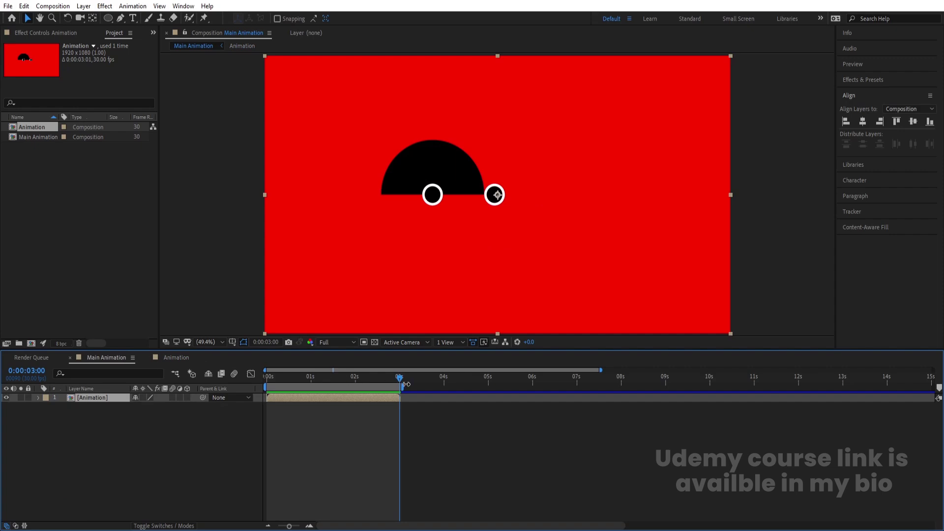
key(minus)
scroll(942, 385, right, 5)
key(minus)
key(minus)
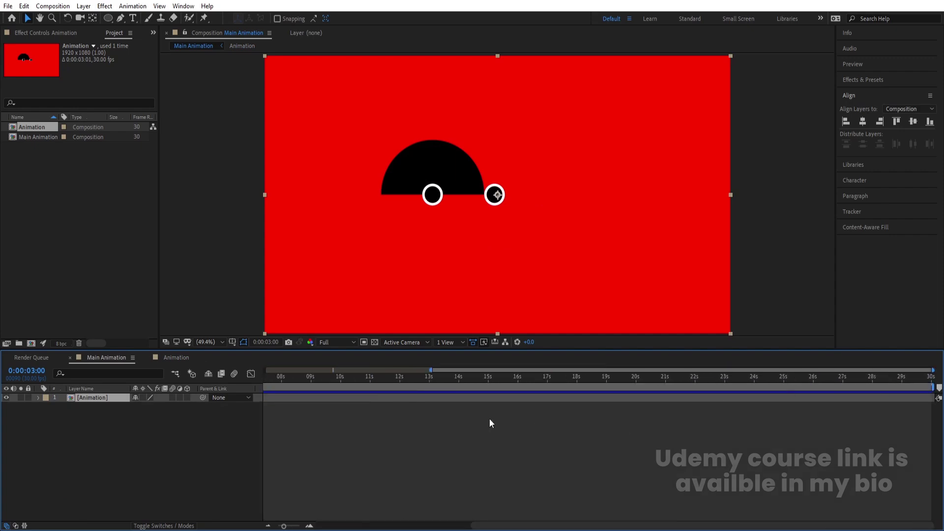
Try enabling time remapping on the Animation layer in Main Animation, and undo it.
key(equal)
key(equal)
key(equal)
key(equal)
key(equal)
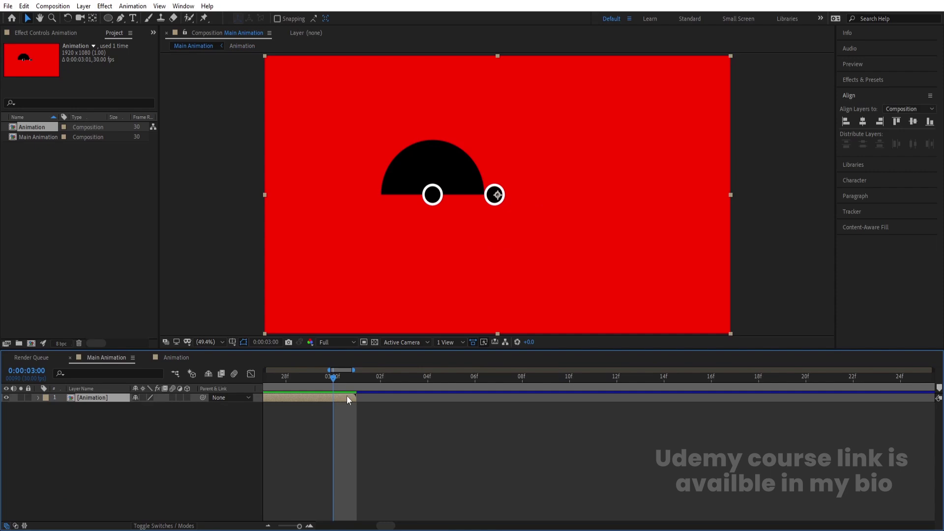
key(ctrl+alt+t)
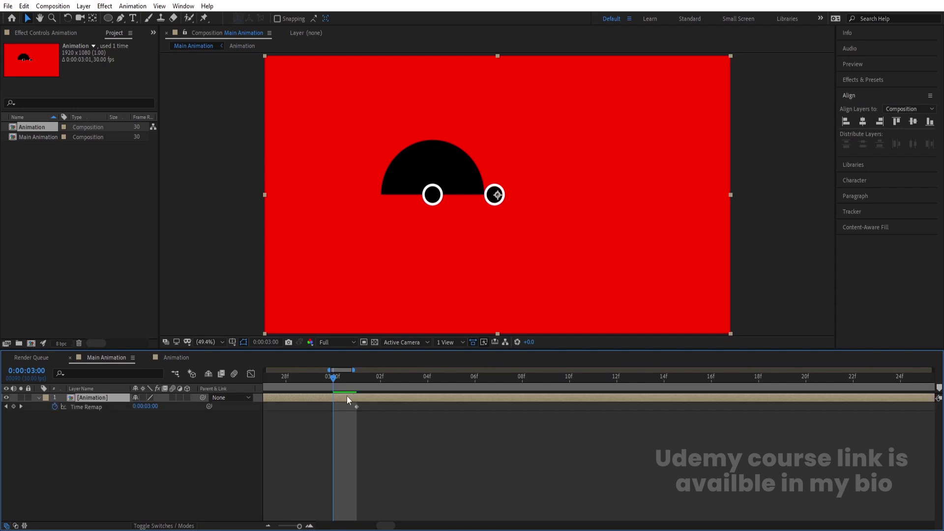
key(ctrl+z)
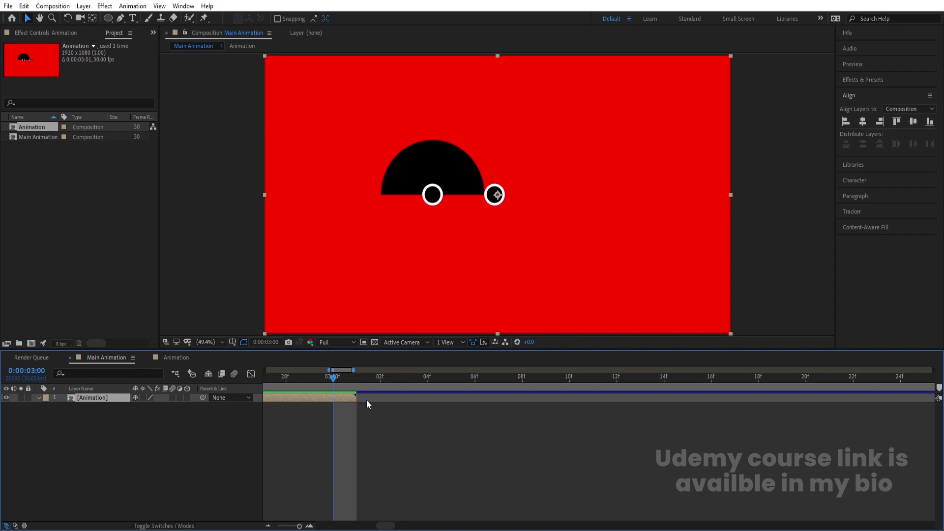
key(ctrl+alt+t)
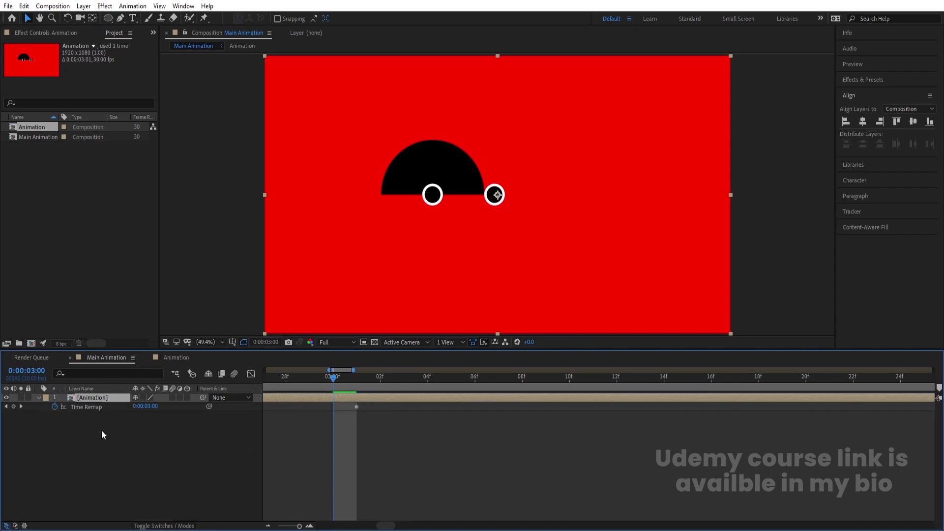
key(ctrl+z)
key(minus)
key(minus)
key(minus)
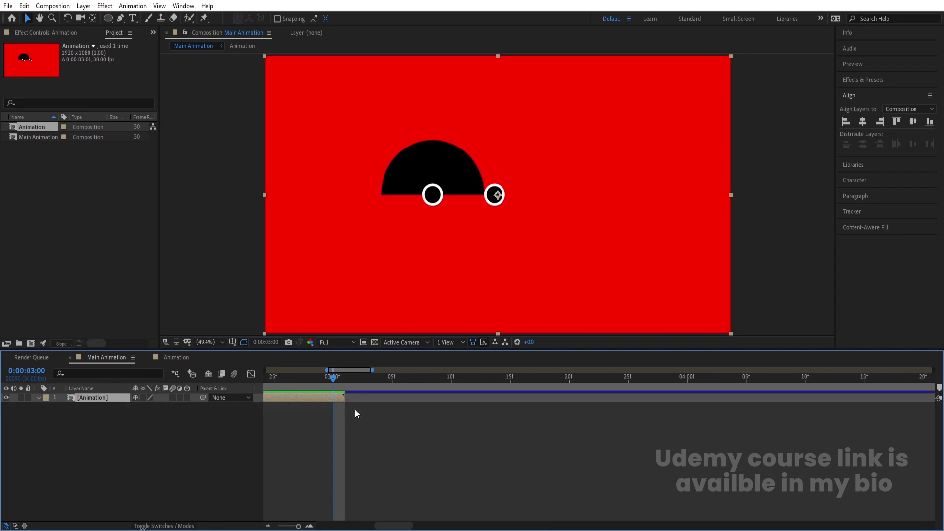
Enable time remapping on the Animation layer in Main Animation.
key(equal)
key(equal)
right_click(337, 397)
mouse_move(372, 168)
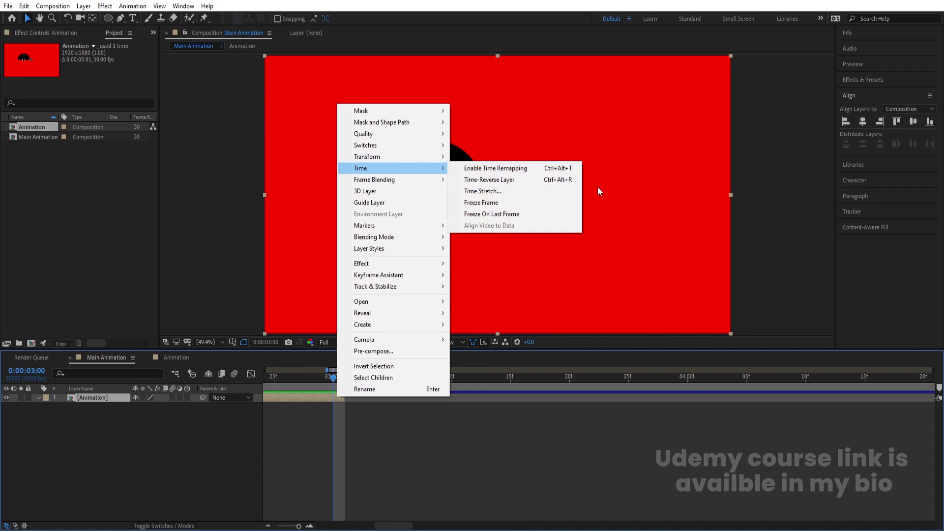
click(565, 170)
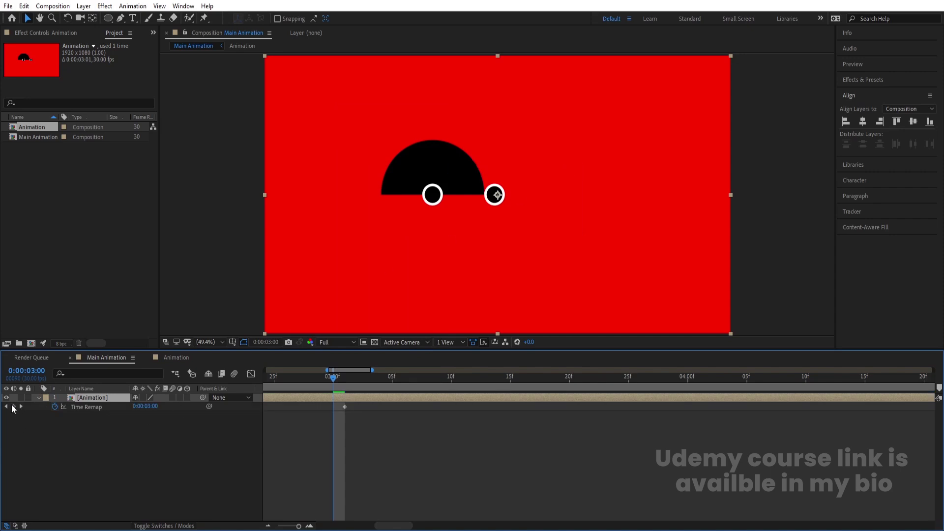
Add a Time Remap keyframe at 3 s on the Animation layer and delete the one a frame after it.
click(13, 406)
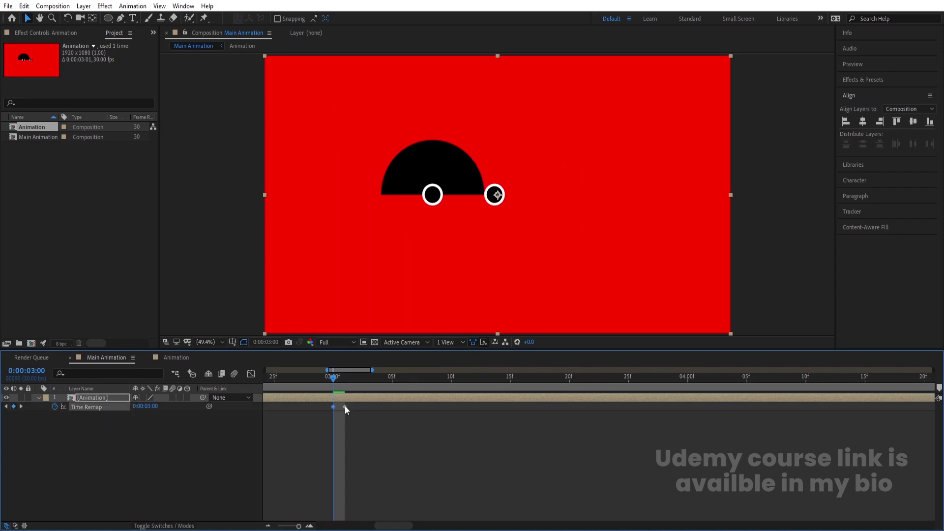
click(345, 407)
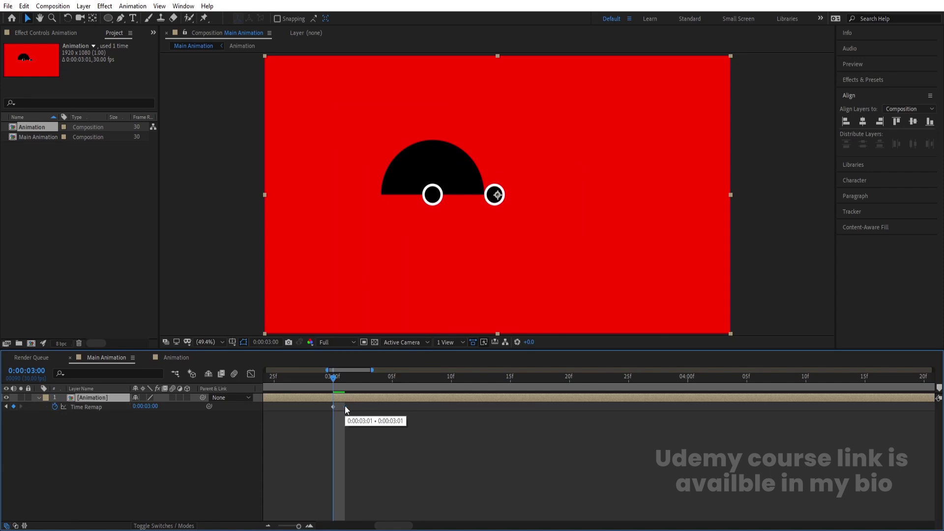
key(Delete)
key(minus)
key(minus)
key(minus)
key(minus)
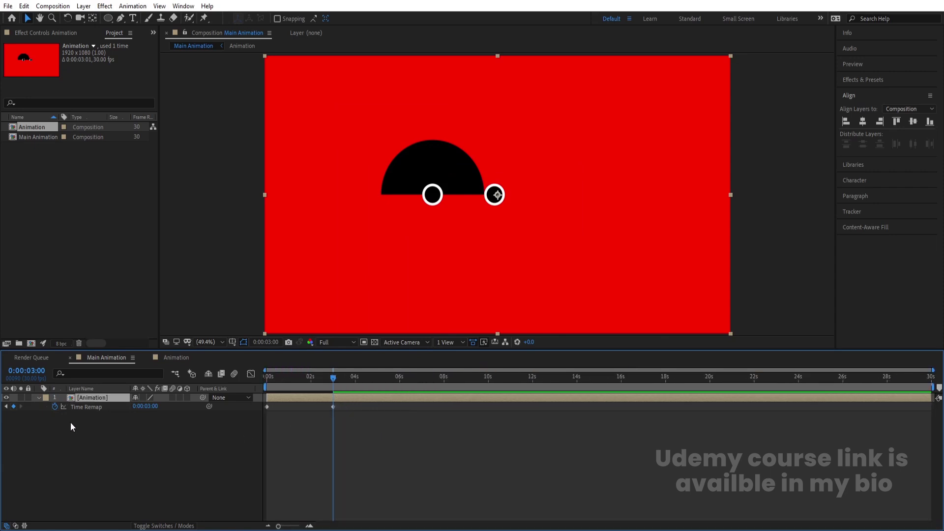
Add a loopOut() expression to the Animation layer's Time Remap property and preview the loop.
alt+click(55, 408)
text(loop)
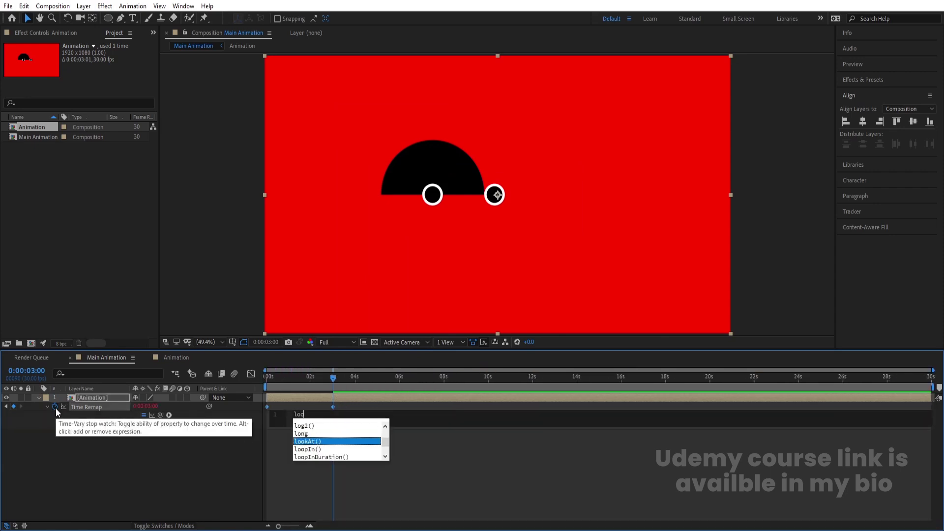
key(Down)
key(Down)
key(Return)
click(144, 450)
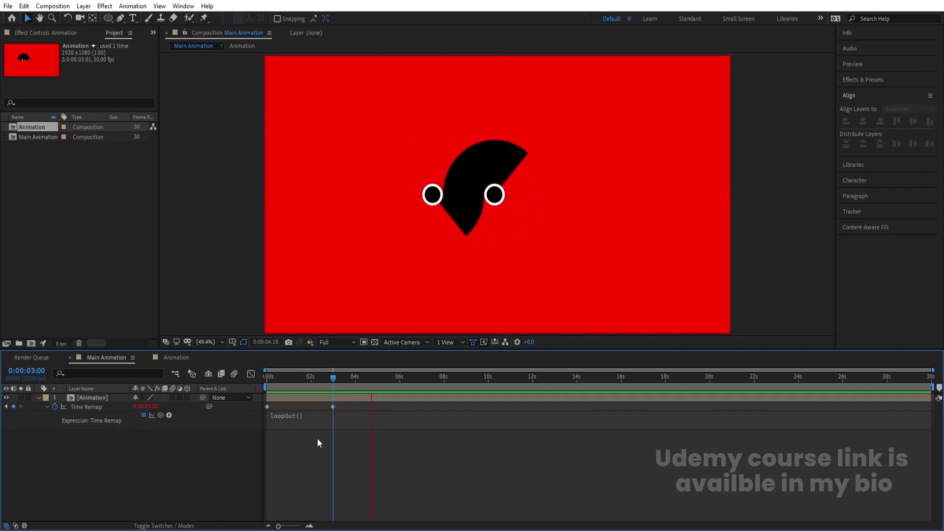
key(space)
Show the title/action safe guides over the Main Animation composition.
click(93, 399)
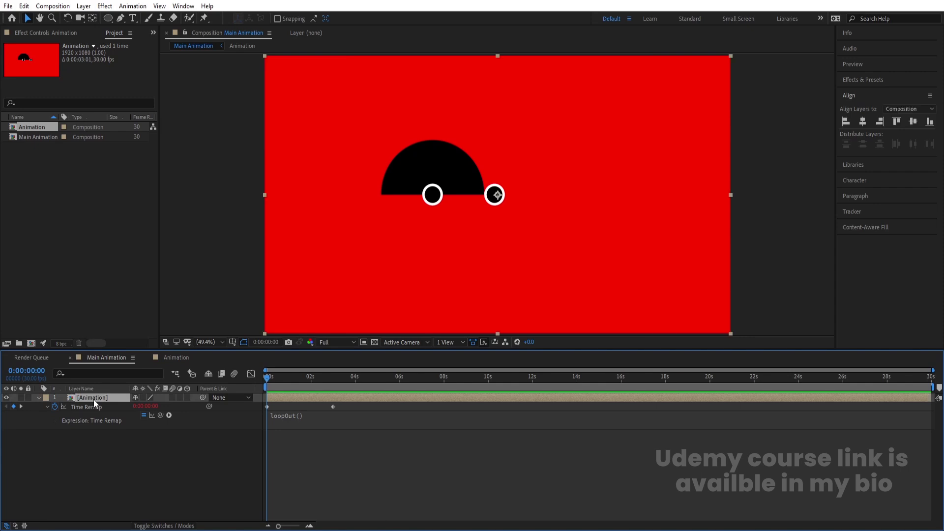
key(Num_Lock)
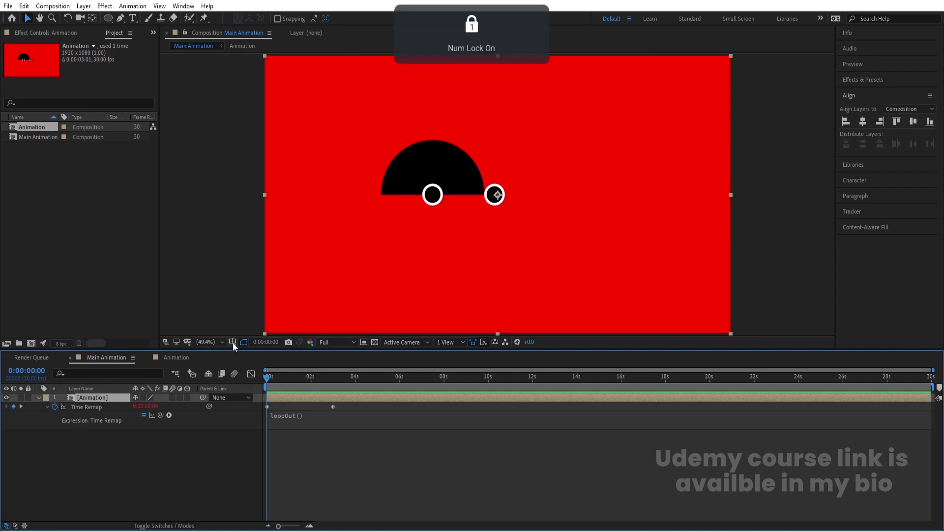
click(232, 342)
click(247, 354)
Scale the Animation layer to 141% and shift it right so its two circles straddle the composition centre.
key(s)
drag(147, 407, 167, 407)
drag(478, 205, 527, 205)
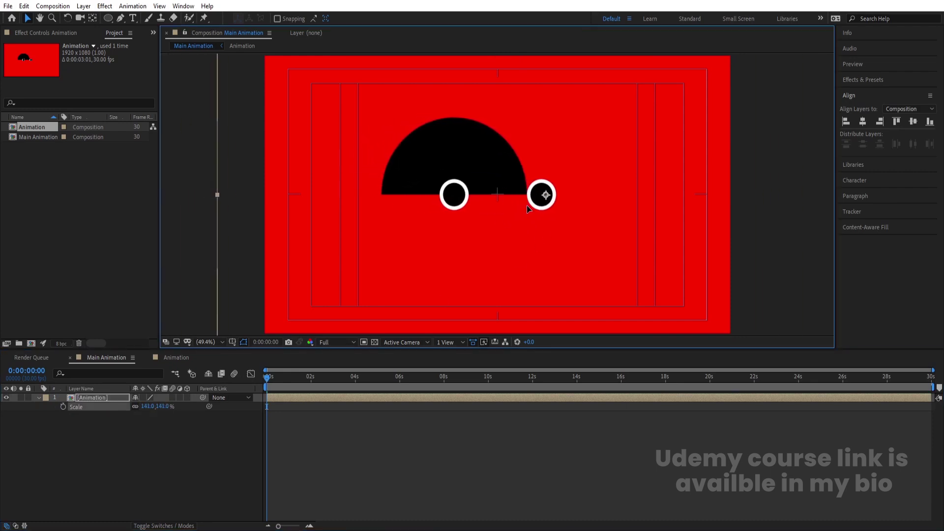
Try rotating the Animation layer two full turns between 0 s and 6 s, preview it, and undo the keyframes.
key(r)
click(63, 407)
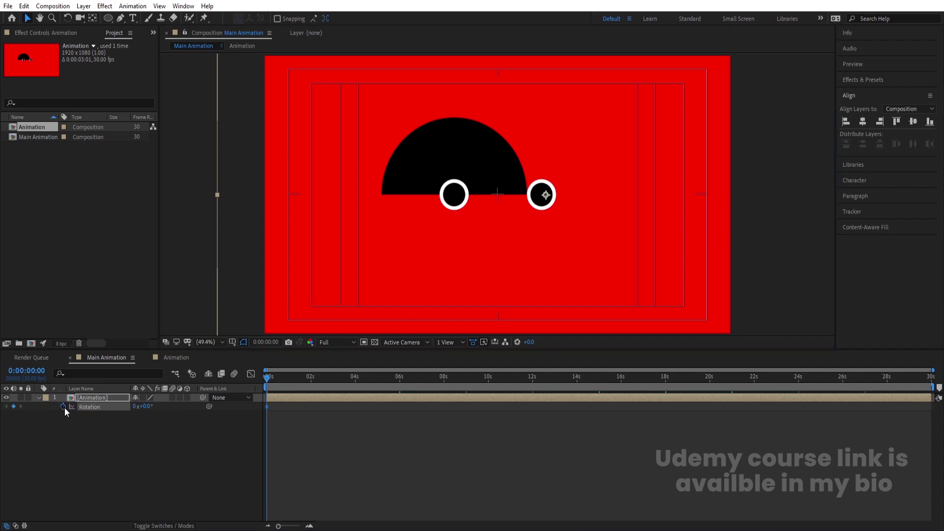
click(400, 388)
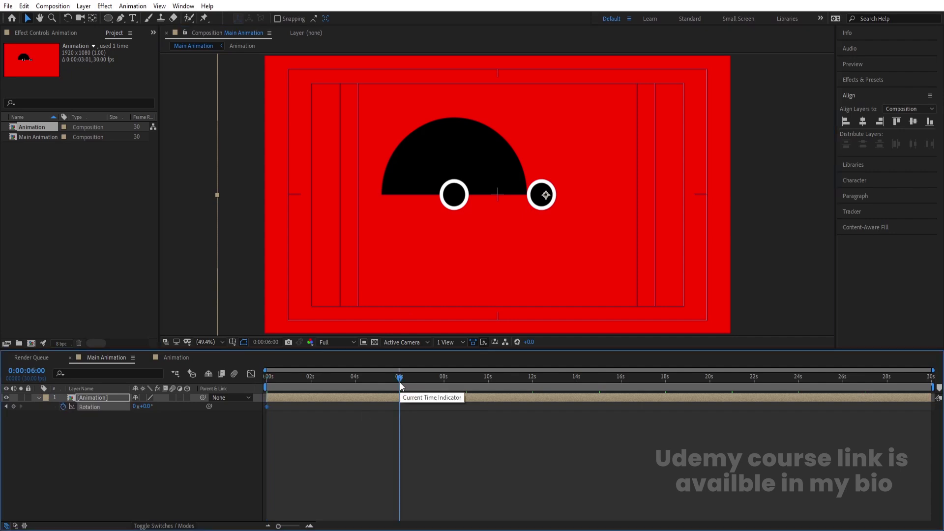
click(135, 406)
text(2)
key(Return)
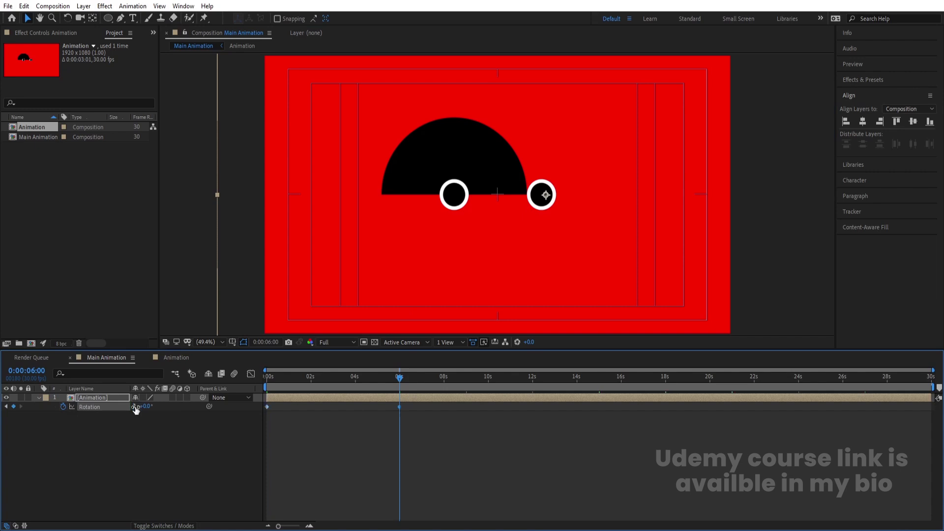
key(space)
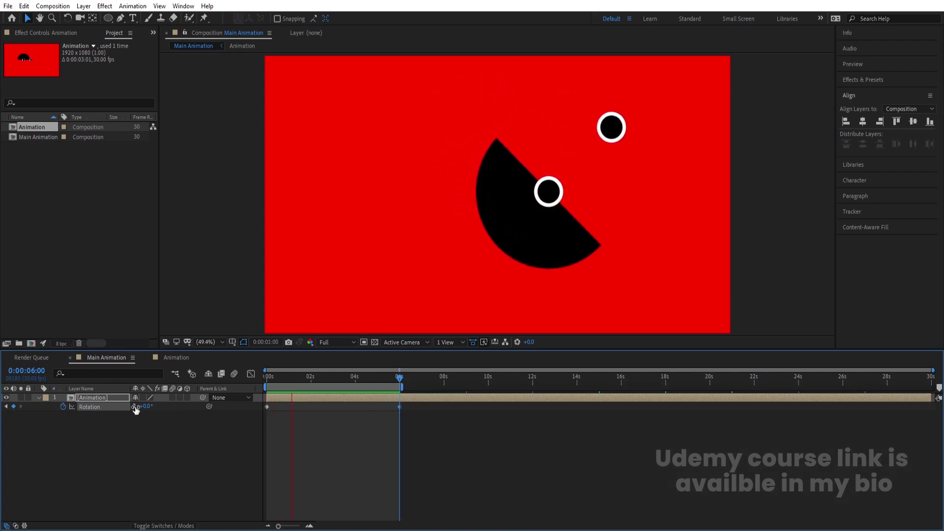
key(space)
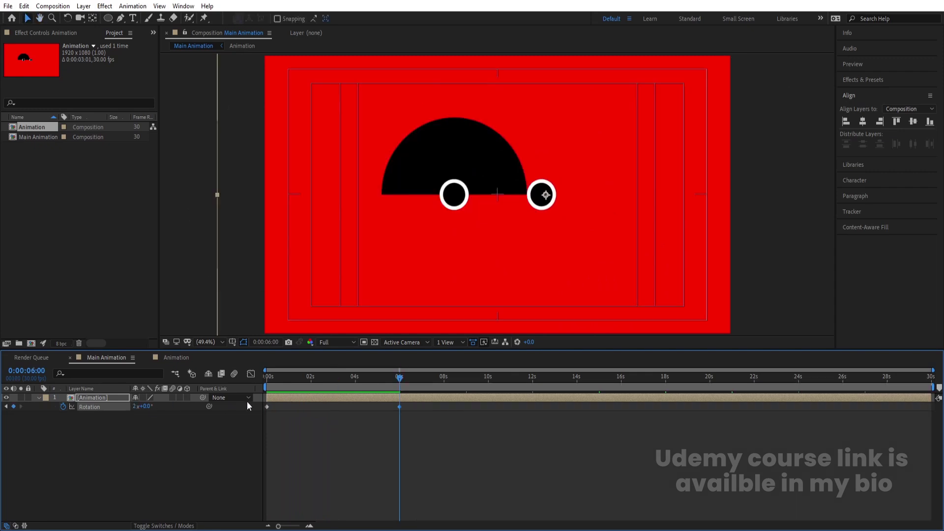
key(ctrl+z)
key(ctrl+z)
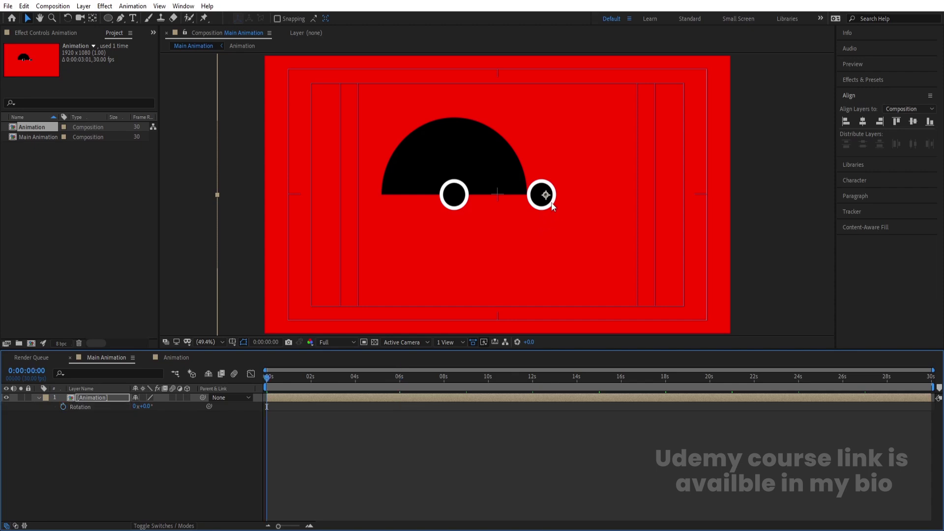
Move the Animation layer's anchor point to the composition centre, midway between the two circles, and fit the composition in view.
key(y)
drag(546, 195, 498, 197)
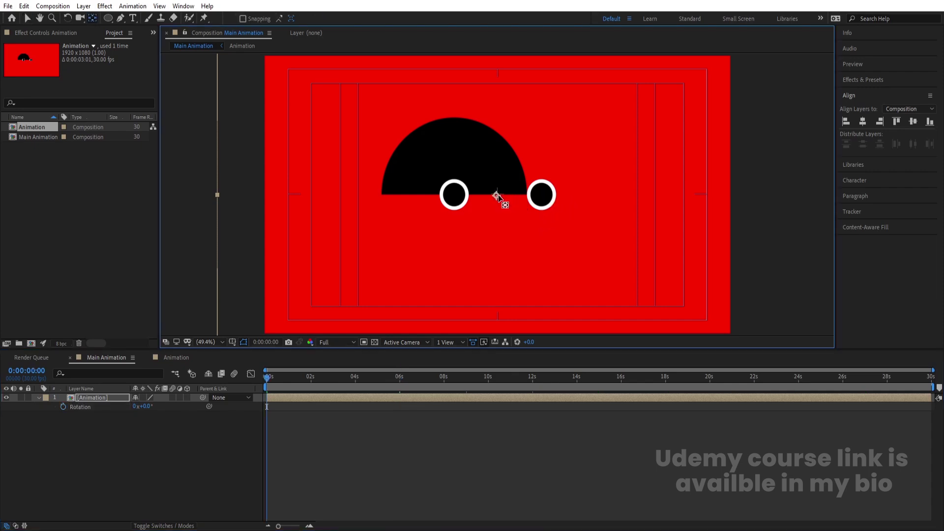
scroll(498, 194, up, 3)
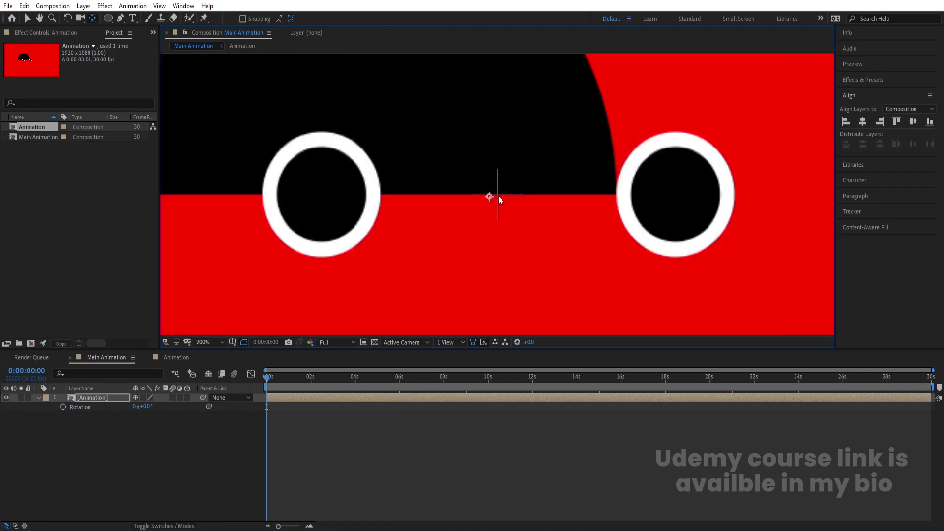
drag(490, 196, 498, 195)
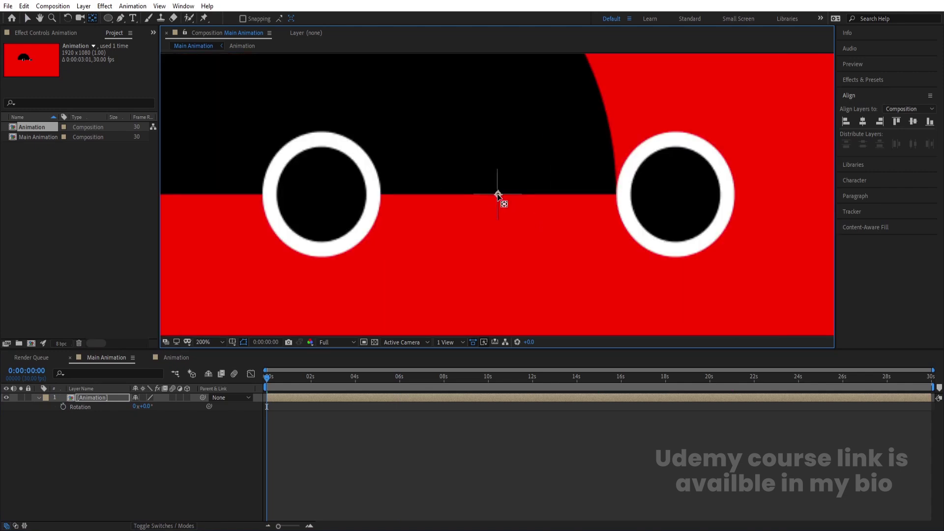
click(214, 344)
click(197, 157)
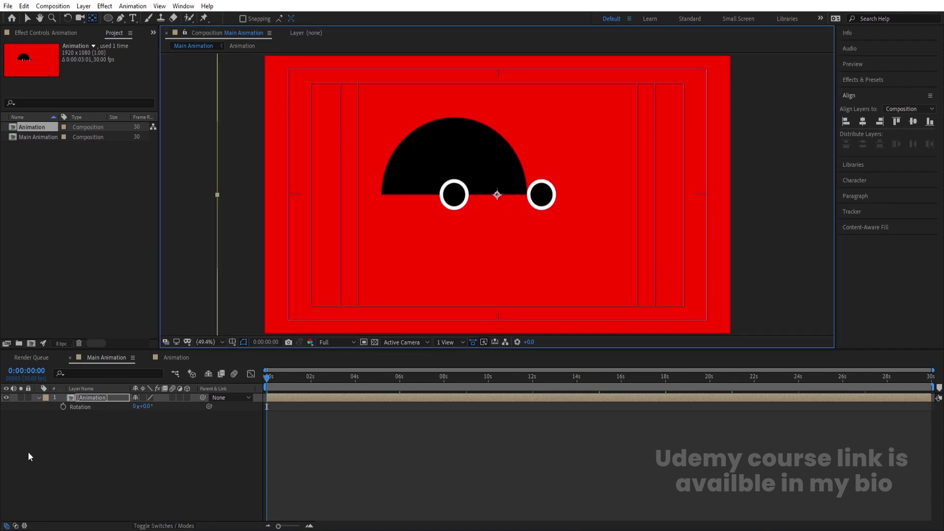
Keyframe the Animation layer's rotation from 0 at the start to two full turns at 6 s, ending the work area there.
click(62, 408)
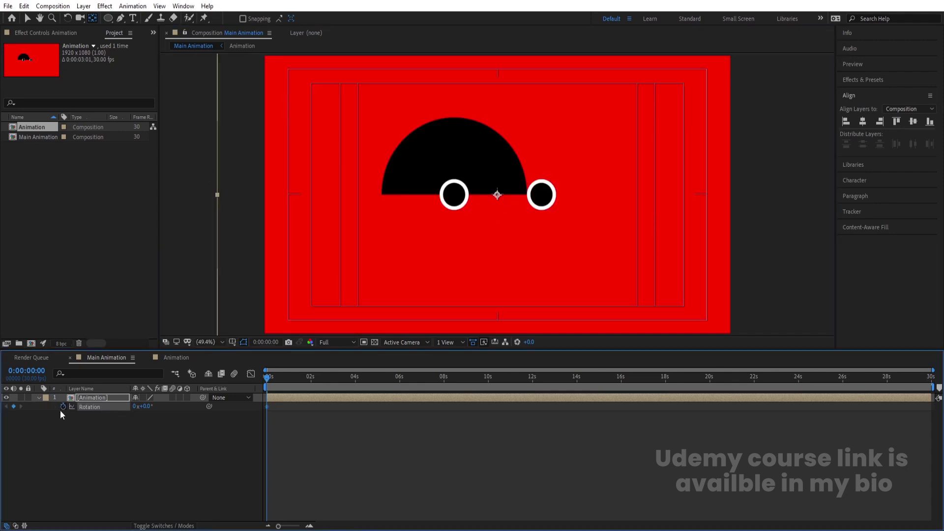
click(400, 378)
key(n)
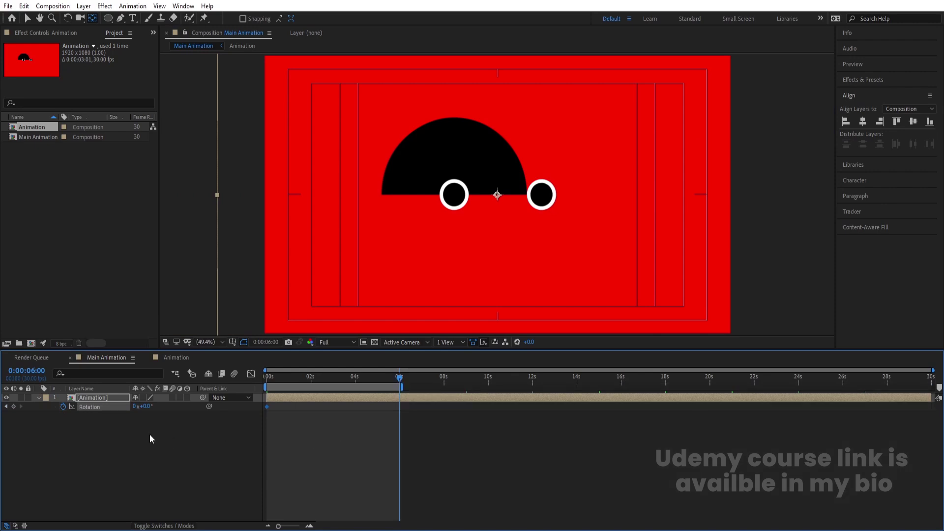
click(135, 407)
text(2)
key(Return)
key(space)
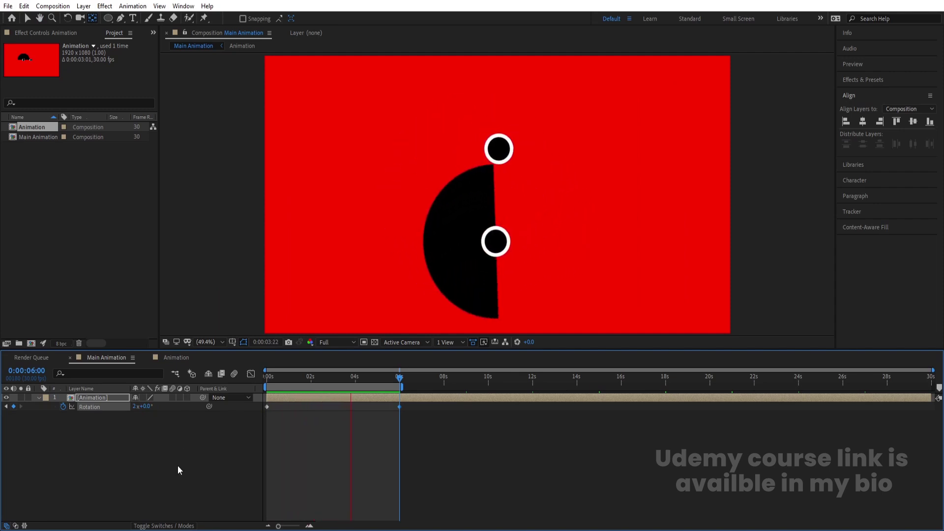
Add a white solid beneath the Animation layer in Main Animation and preview the result.
click(178, 465)
key(apostrophe)
key(ctrl+y)
key(Return)
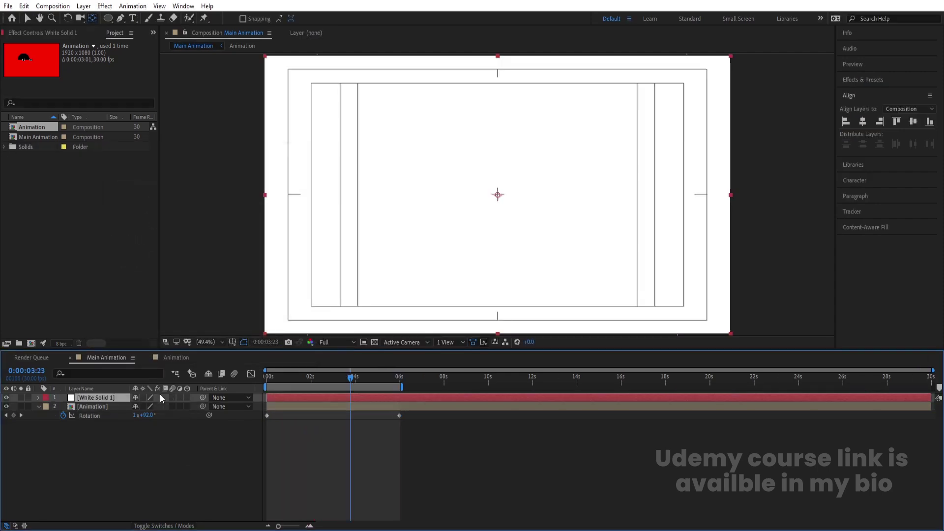
drag(122, 398, 117, 431)
key(apostrophe)
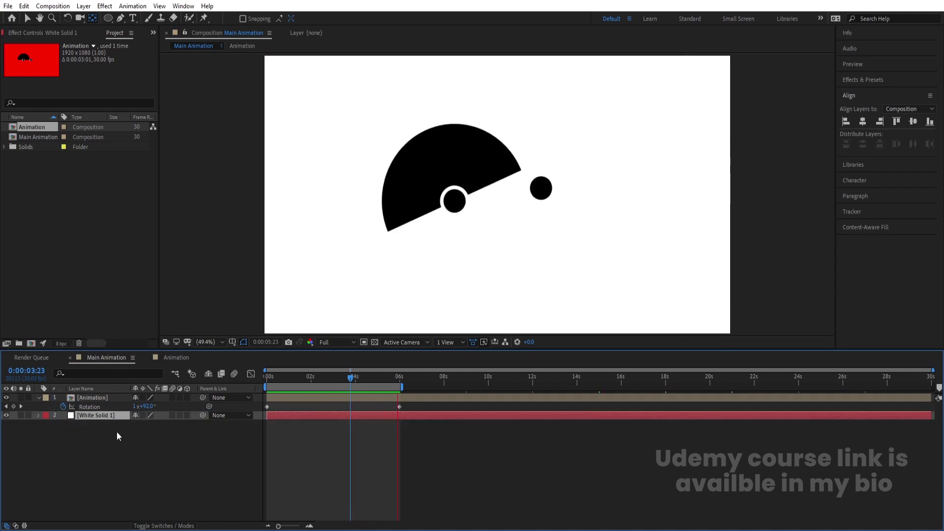
key(space)
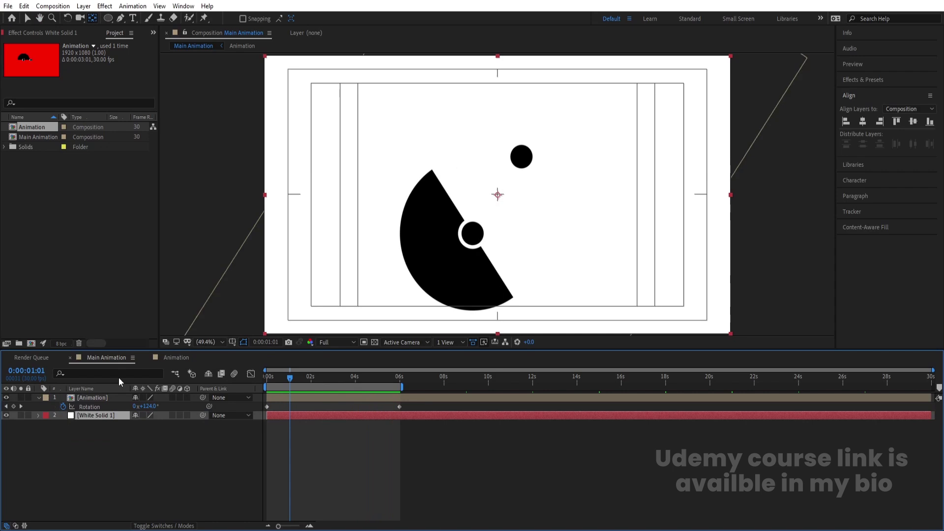
Enlarge the two white circle layers, Shape Layer 3 and Shape Layer 2, in the Animation composition and preview Main Animation.
click(177, 358)
click(104, 415)
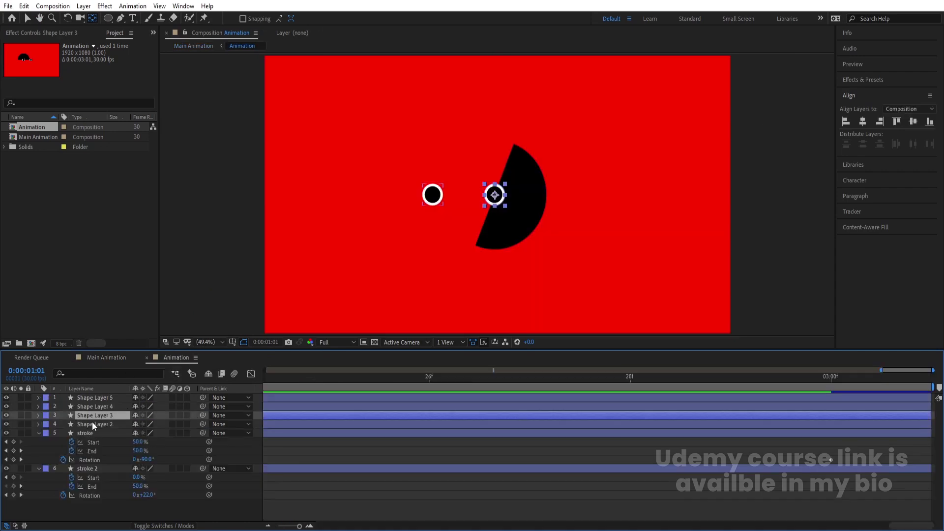
ctrl+click(92, 423)
key(s)
drag(146, 424, 158, 425)
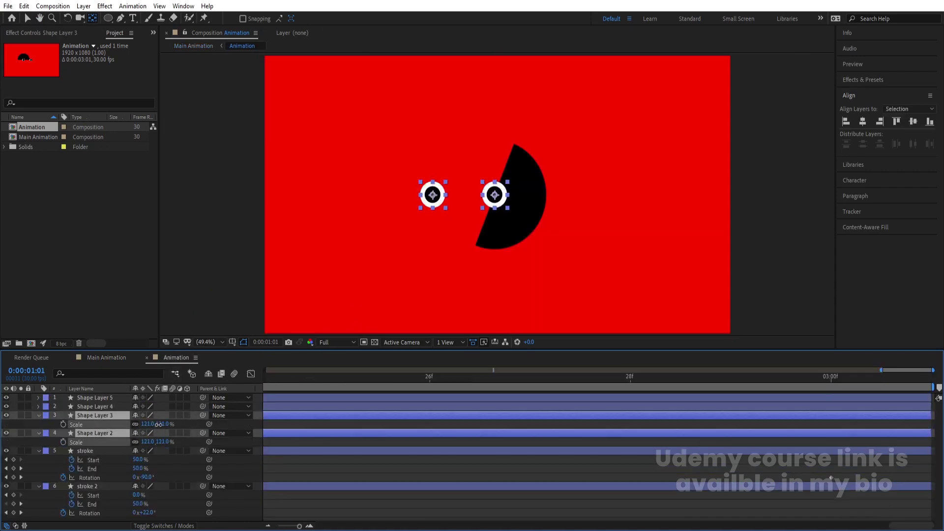
click(112, 358)
key(space)
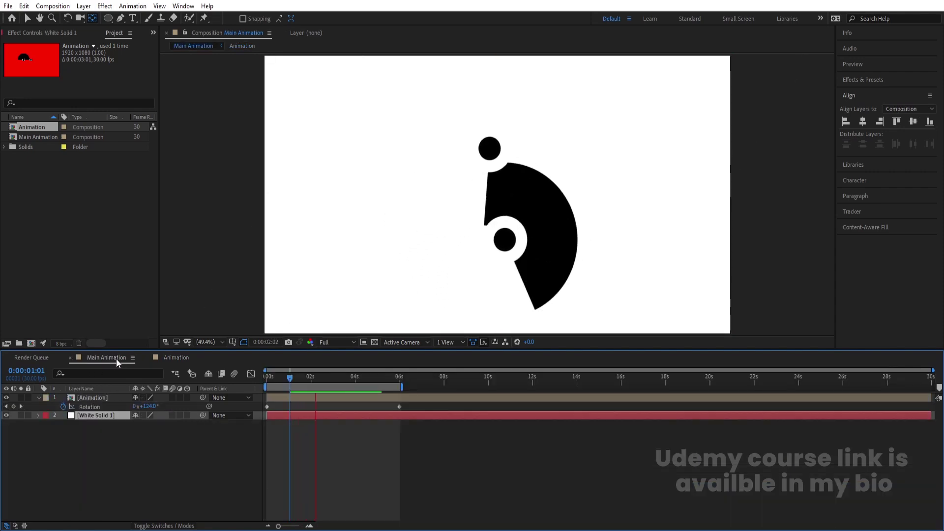
key(space)
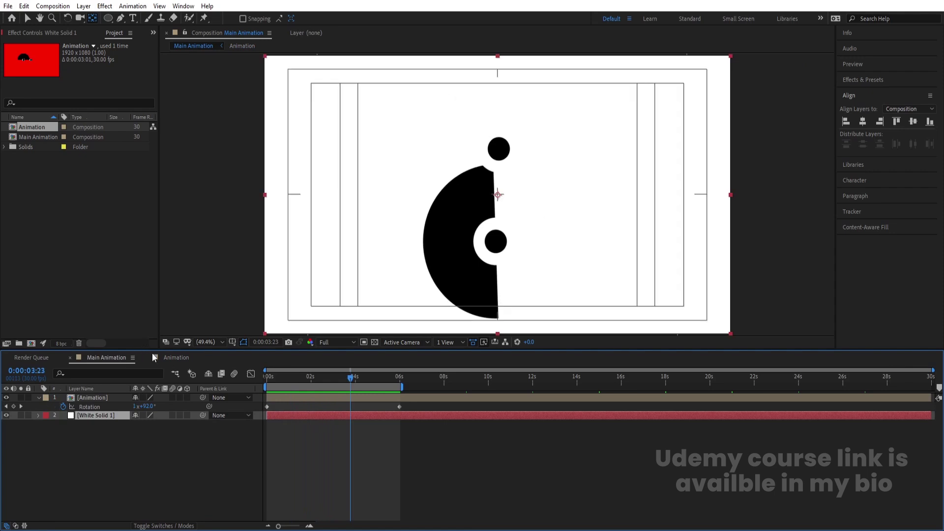
Reduce the scale of the two white circle layers in the Animation composition to thin the rings, and preview Main Animation.
click(154, 357)
drag(147, 425, 144, 424)
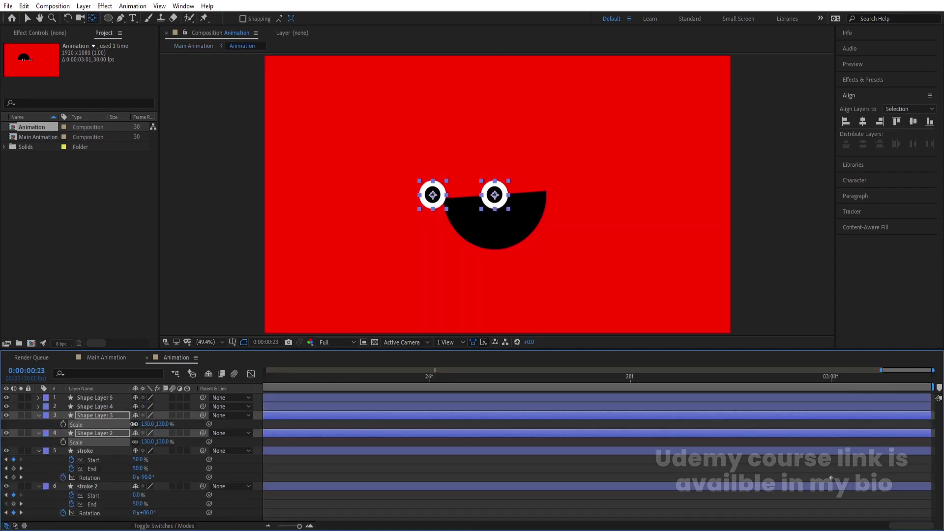
click(97, 361)
key(space)
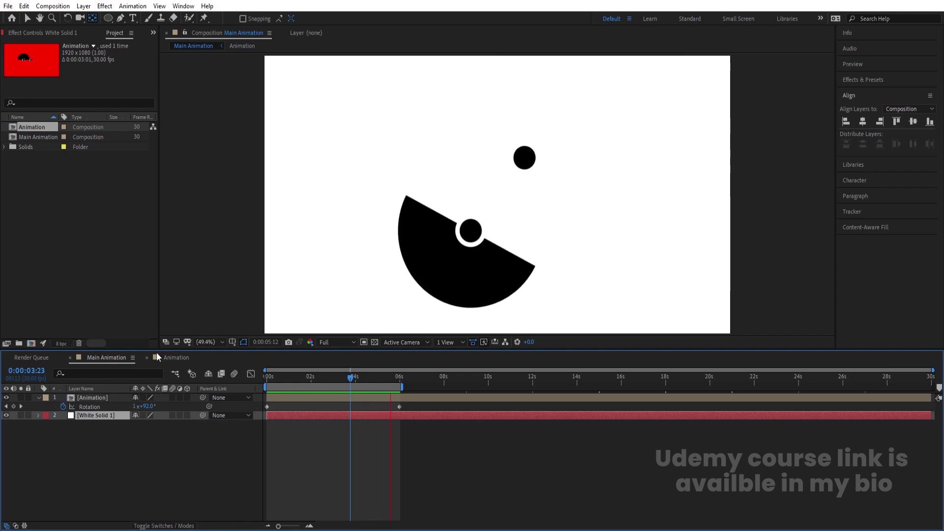
key(space)
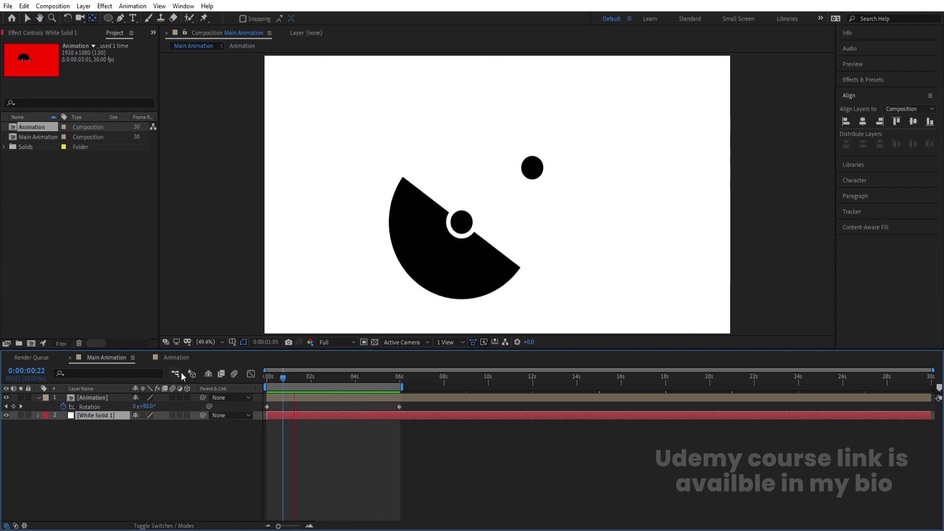
key(space)
Apply the Drop Shadow effect to the Animation layer in Main Animation.
click(111, 444)
drag(96, 435, 69, 396)
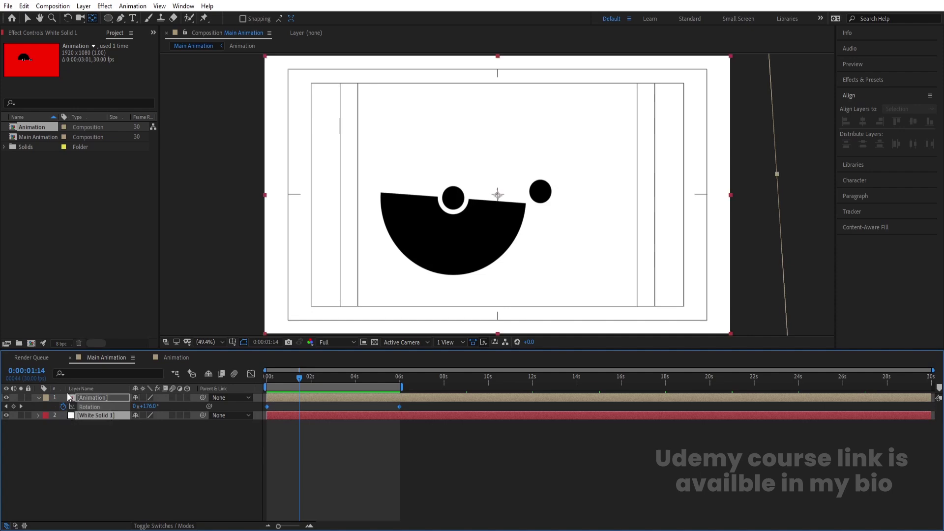
click(100, 429)
click(97, 398)
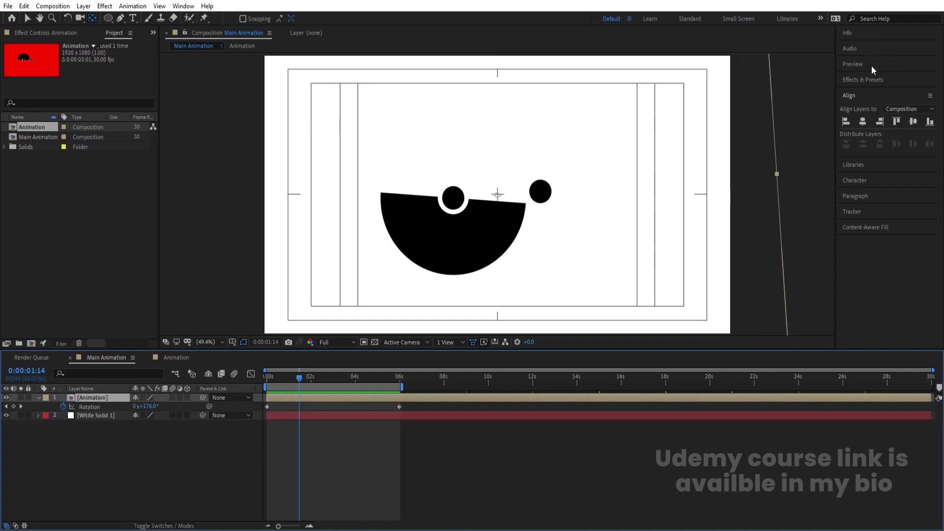
click(863, 80)
click(876, 94)
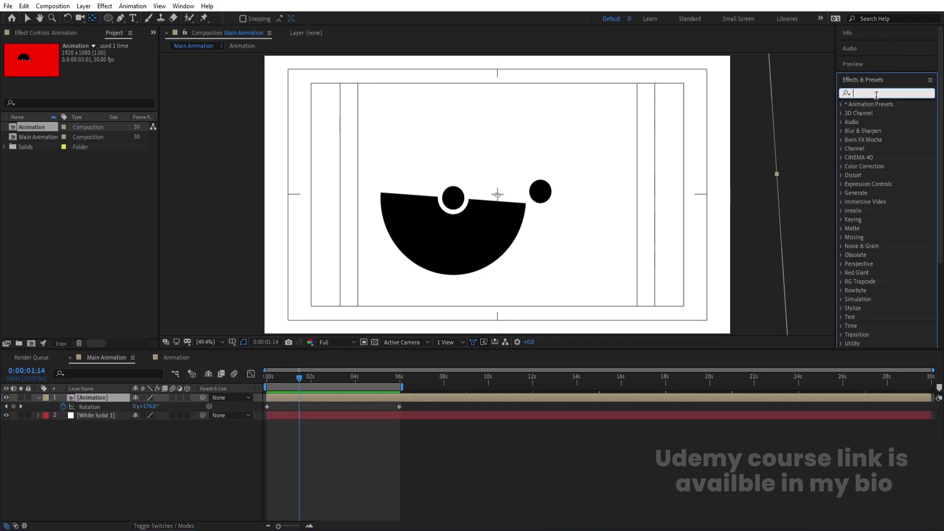
text(s)
text(drop)
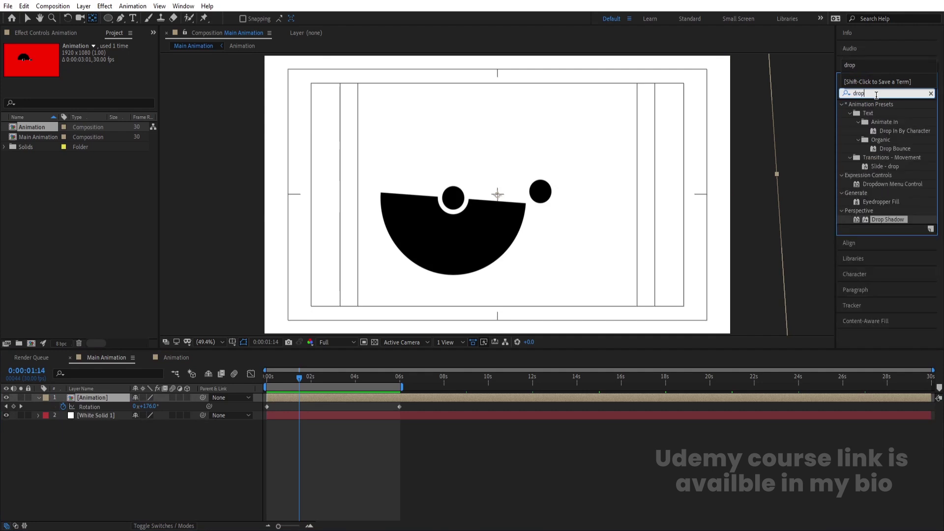
double_click(887, 220)
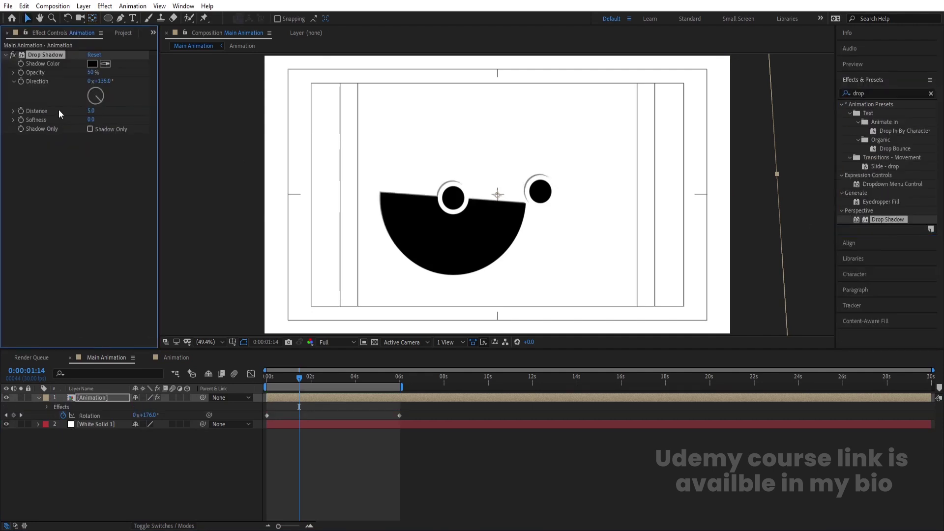
Set the Drop Shadow to softness 166, opacity 39%, direction 5° and distance 36, and preview the animation.
drag(91, 121, 147, 119)
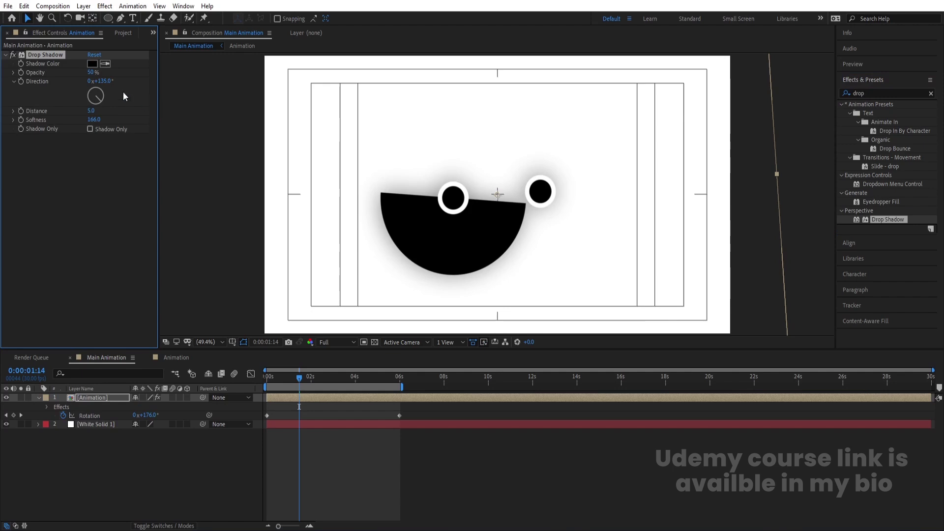
mouse_move(88, 74)
mouse_down()
mouse_move(94, 113)
mouse_move(78, 113)
mouse_move(111, 112)
mouse_move(97, 87)
mouse_up()
key(space)
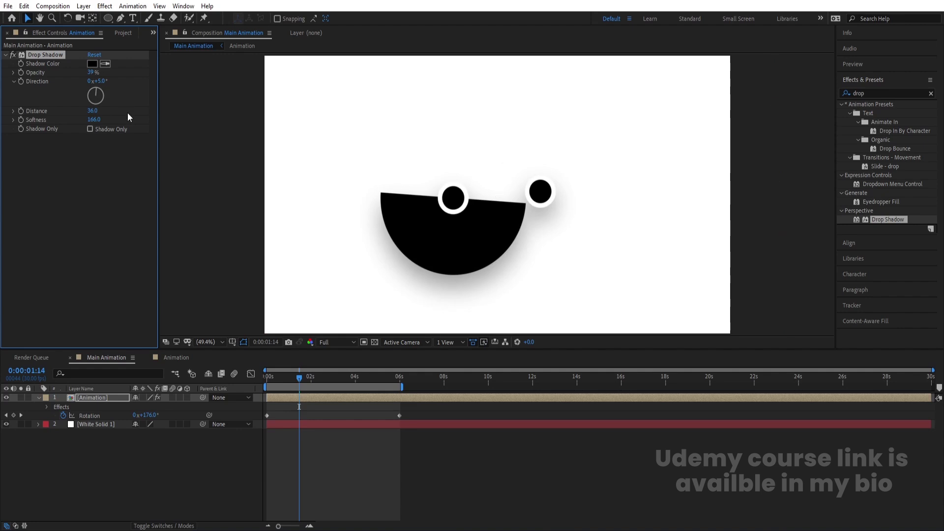
key(space)
Change the shadow colour to muted slate blue 4F5A72, set its opacity to 34%, and preview the animation.
click(93, 64)
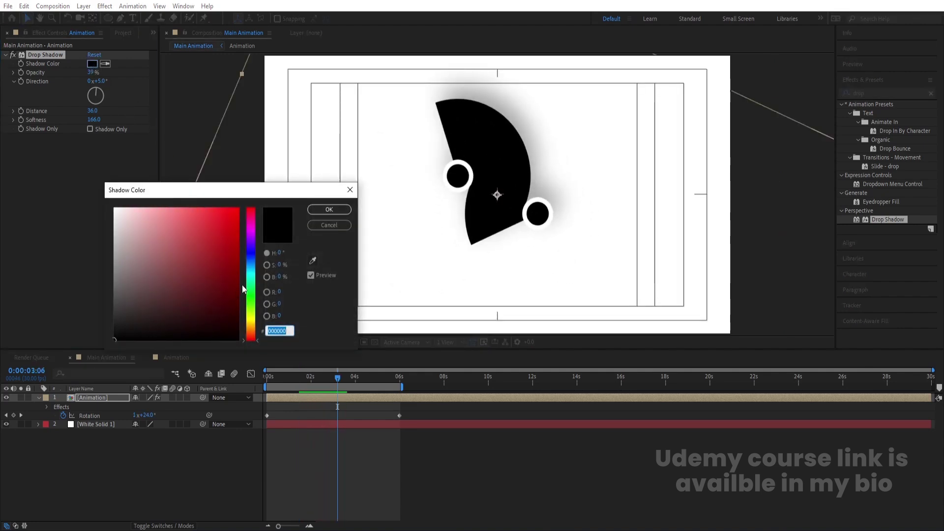
click(251, 260)
drag(170, 310, 209, 285)
drag(179, 252, 161, 234)
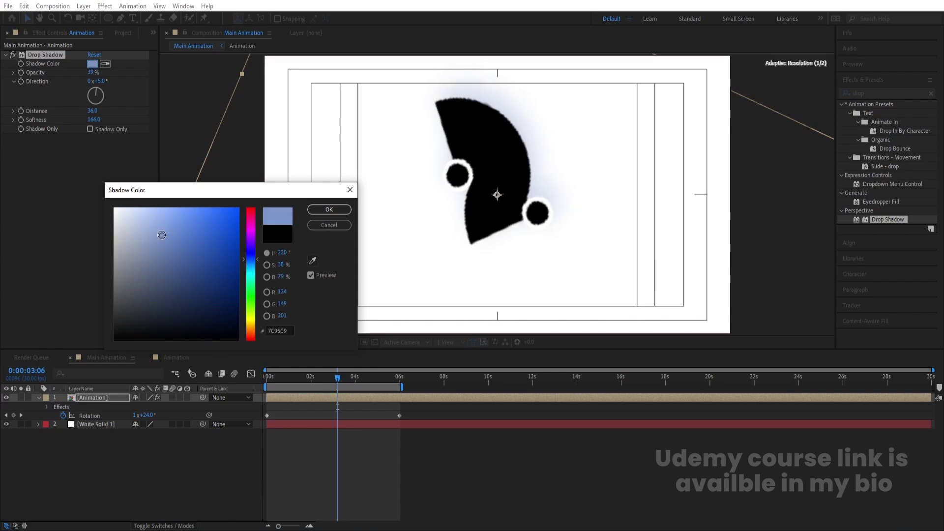
click(254, 268)
drag(230, 274, 162, 276)
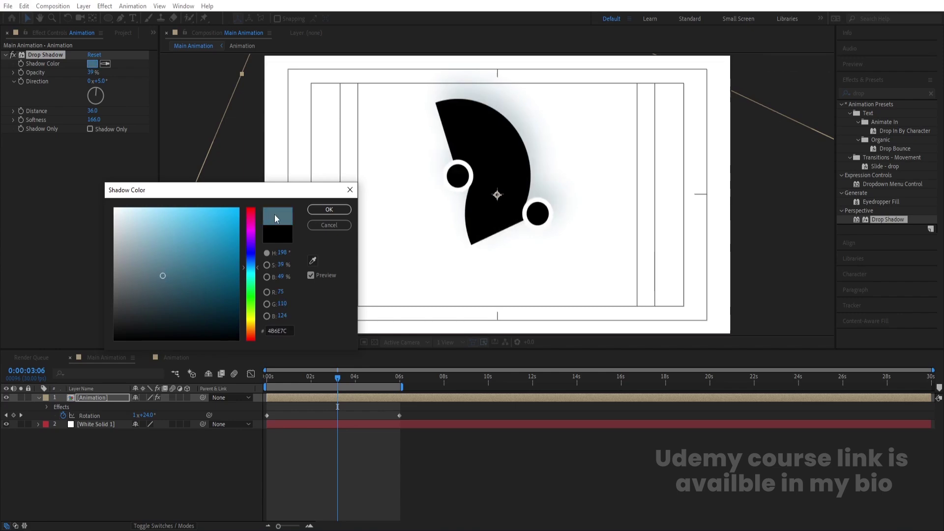
drag(249, 264, 247, 259)
click(167, 266)
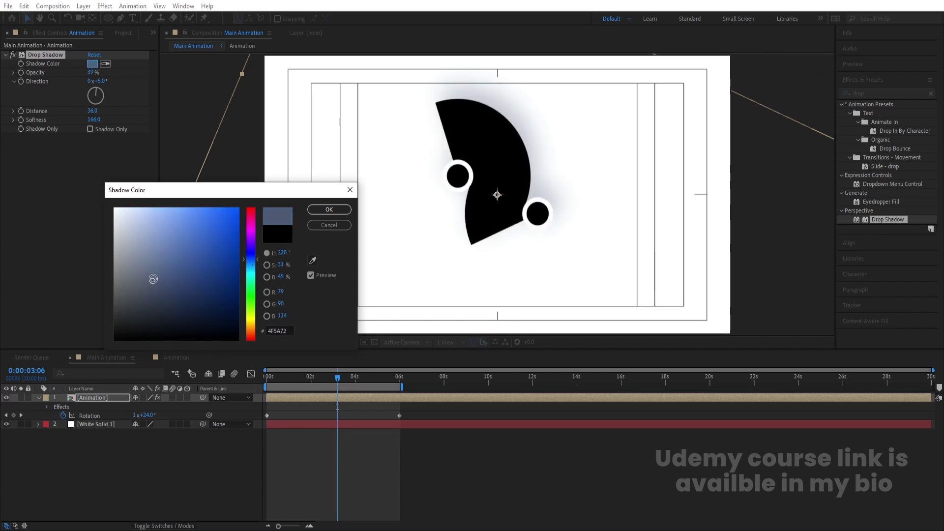
click(328, 210)
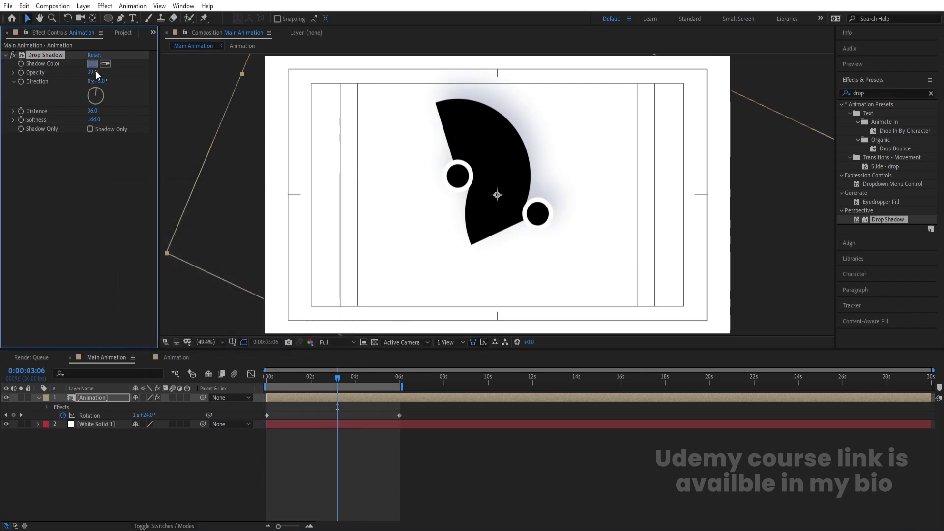
drag(88, 68, 85, 69)
key(space)
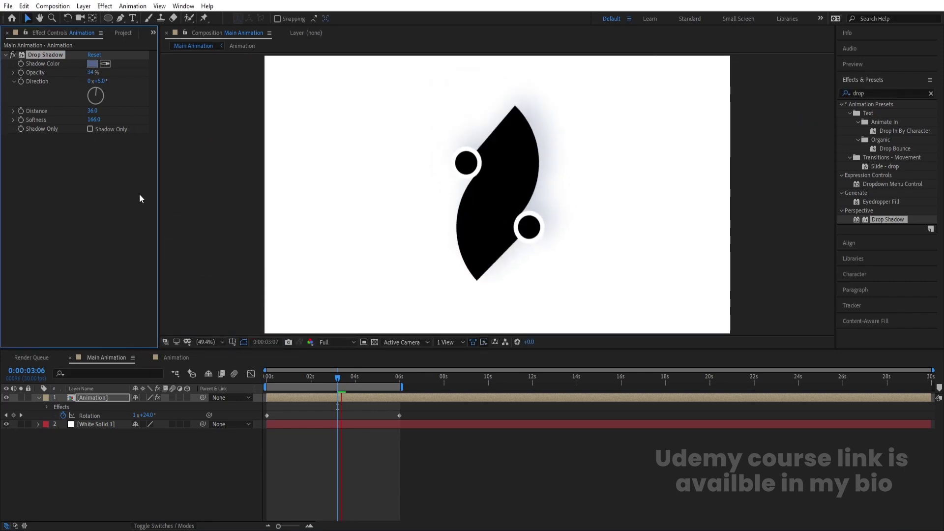